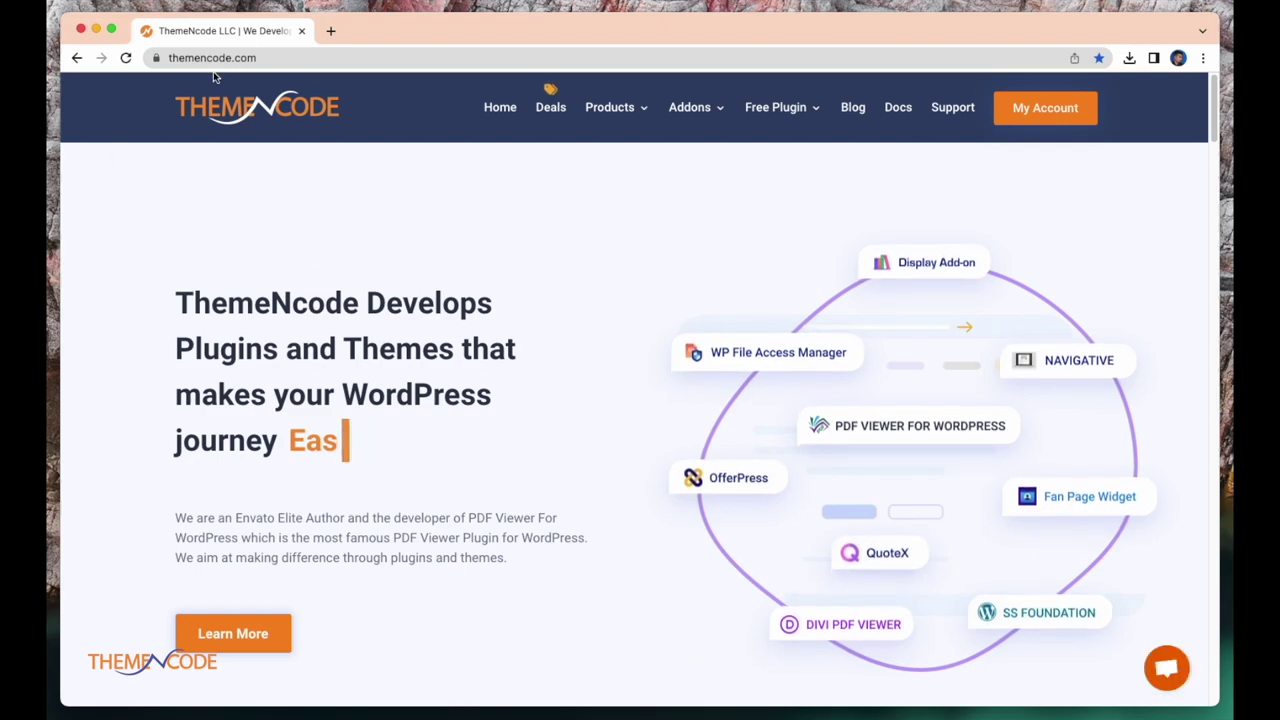
Open the $28 Regular License CodeCanyon purchase page for PDF Viewer for WordPress
click(891, 431)
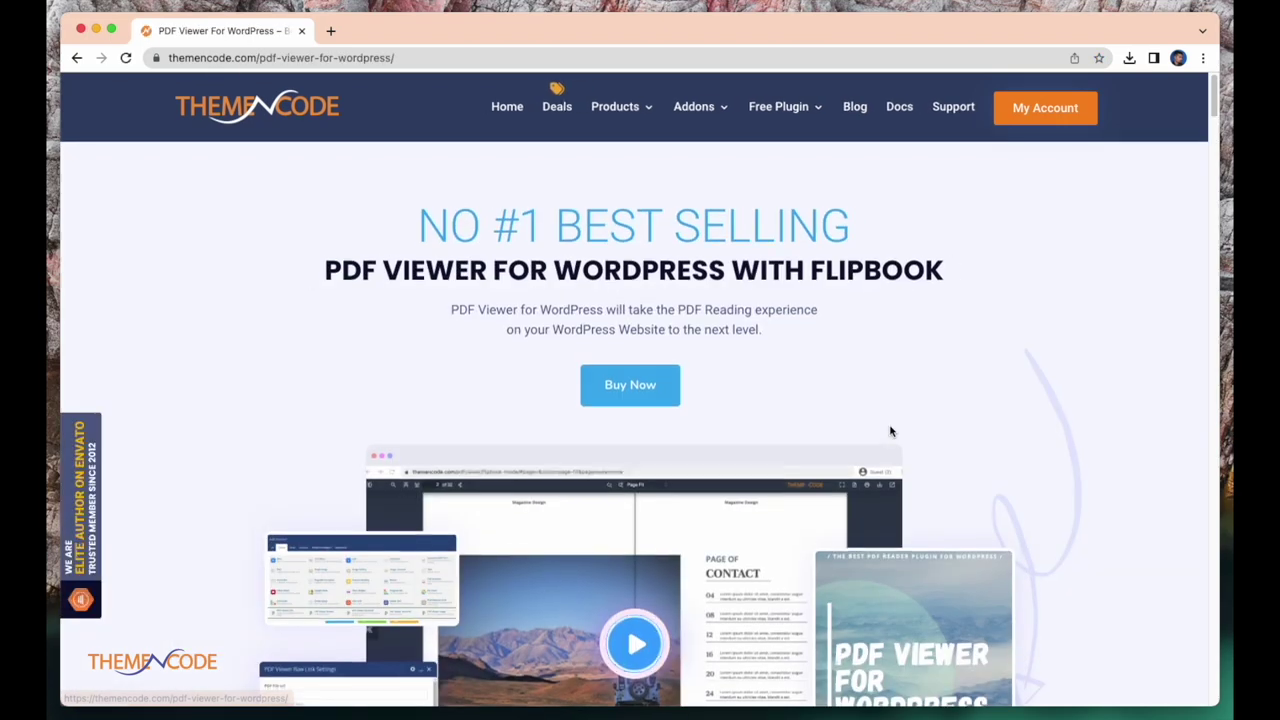
click(640, 390)
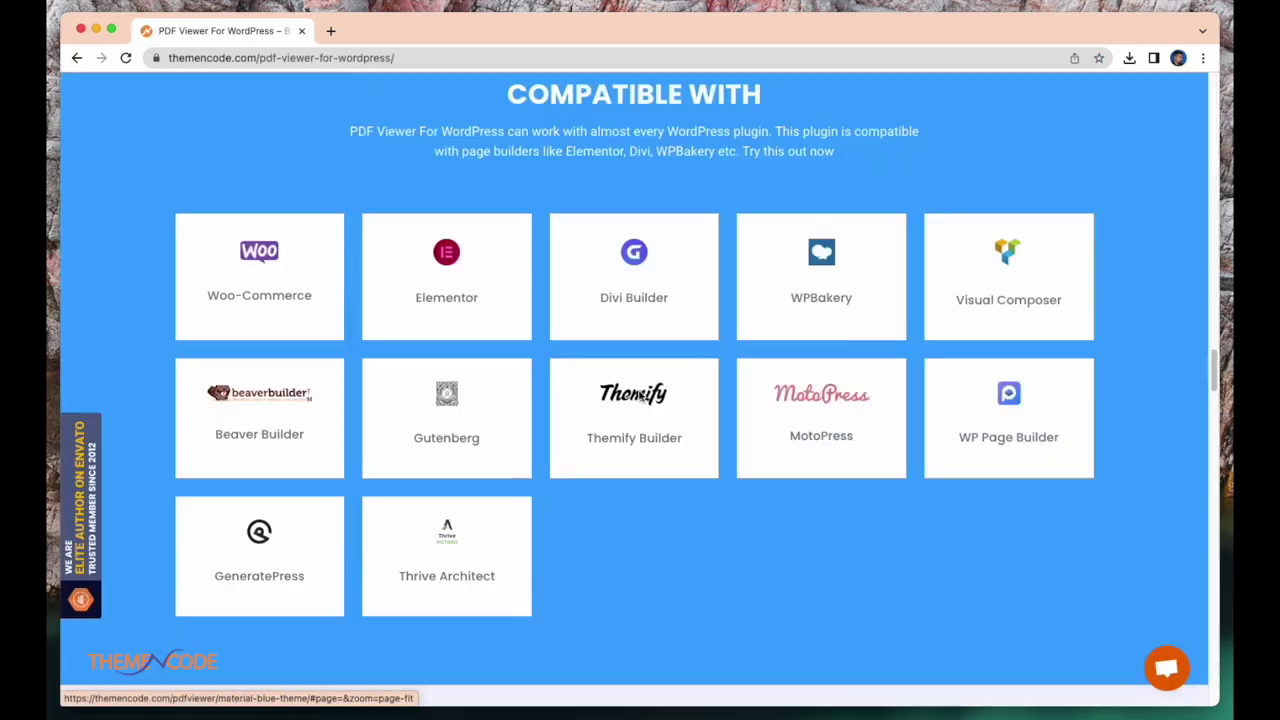
scroll(520, 511, down, 3)
scroll(514, 514, down, 3)
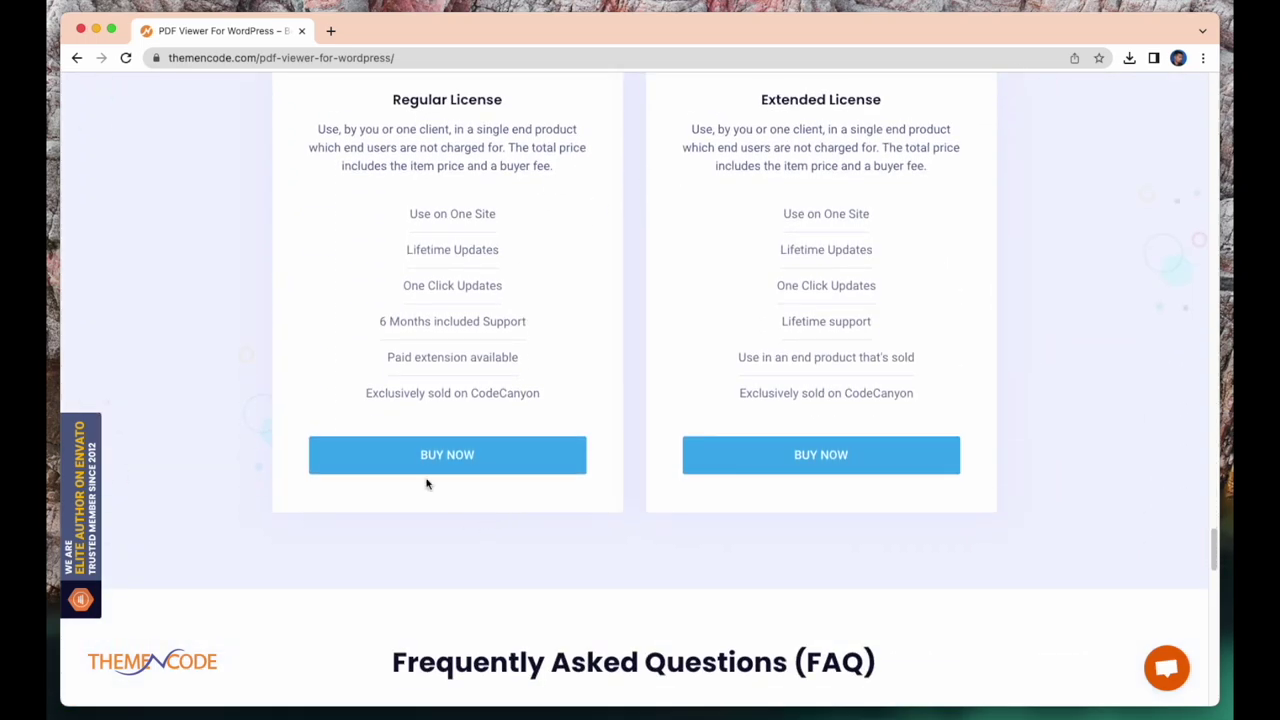
click(448, 460)
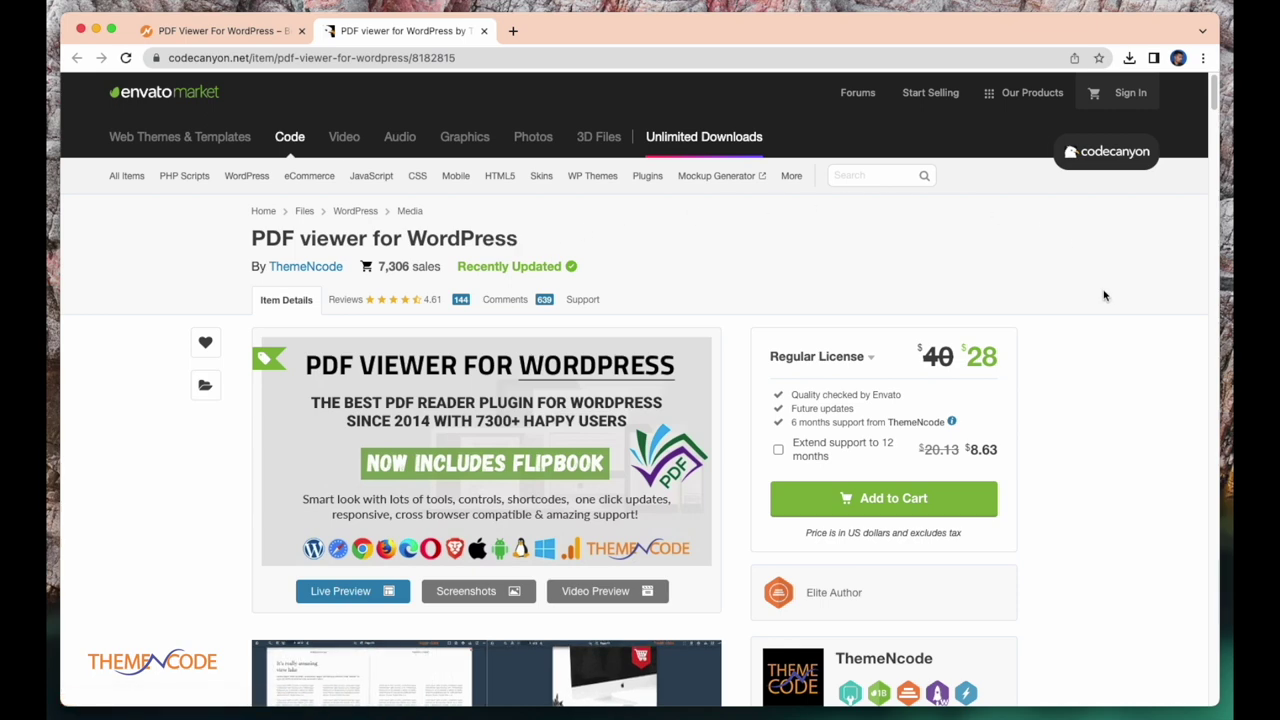
scroll(1140, 369, down, 1)
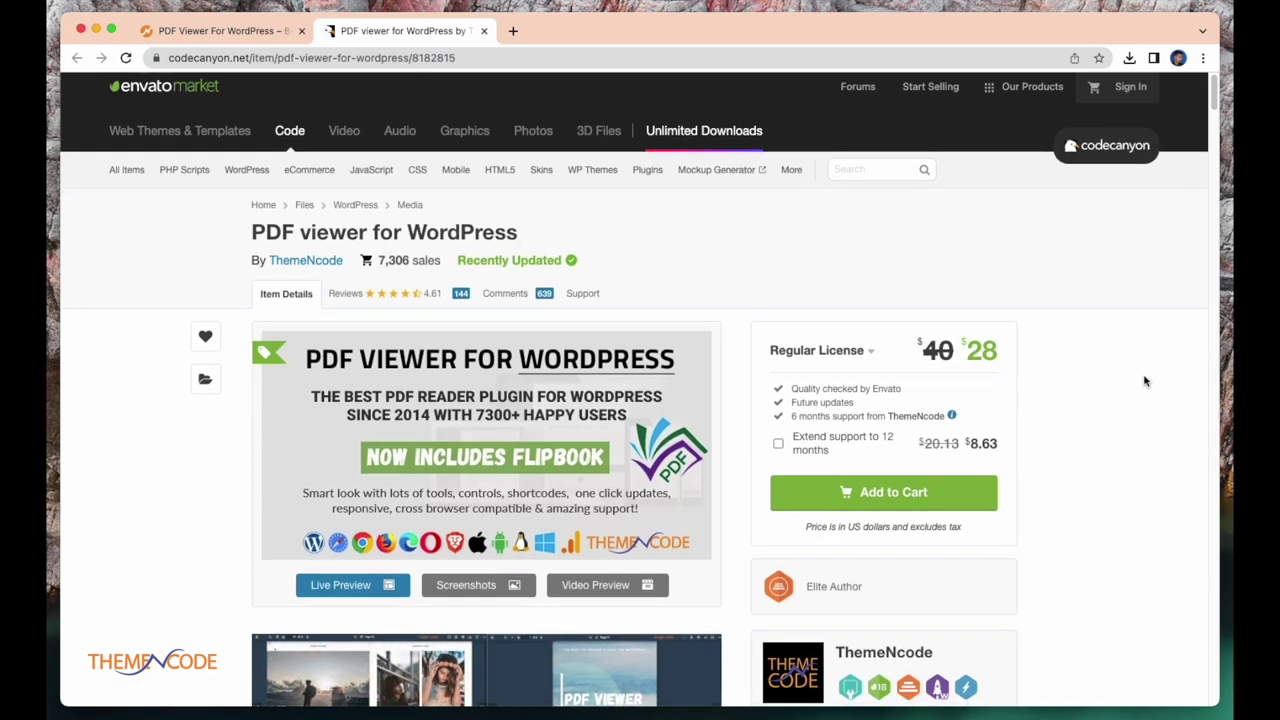
scroll(1145, 381, down, 1)
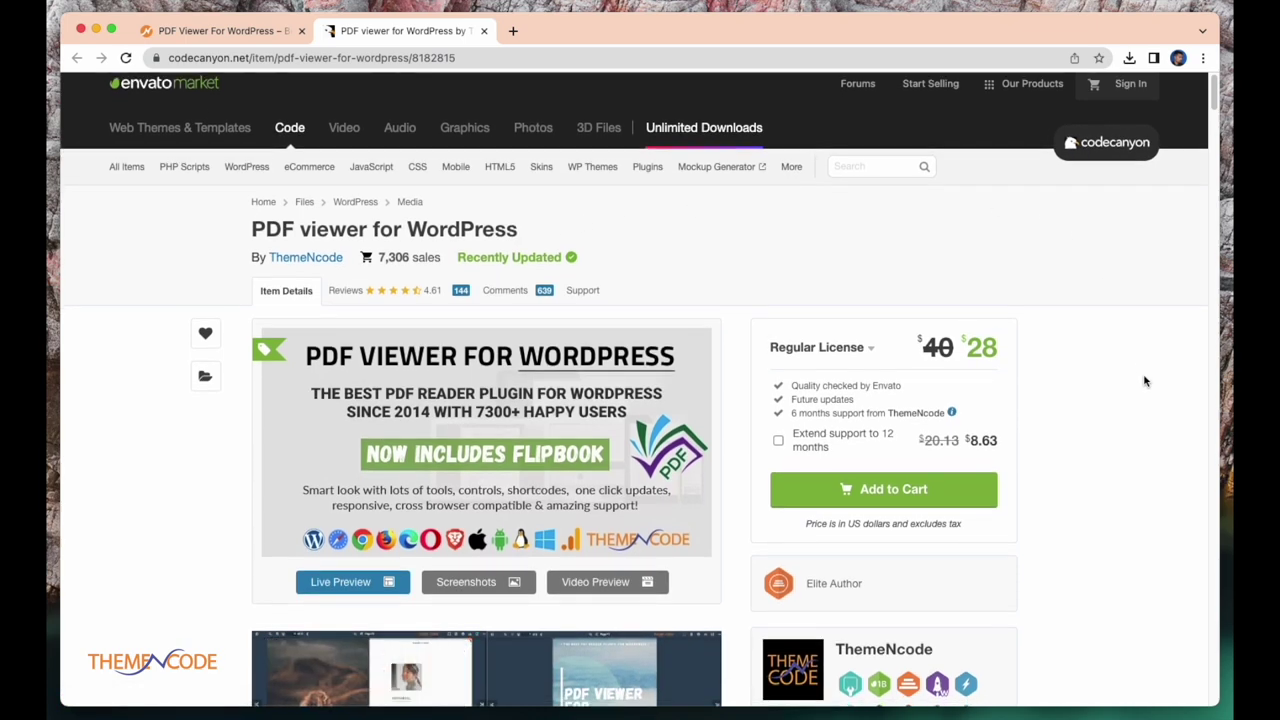
scroll(1145, 381, down, 2)
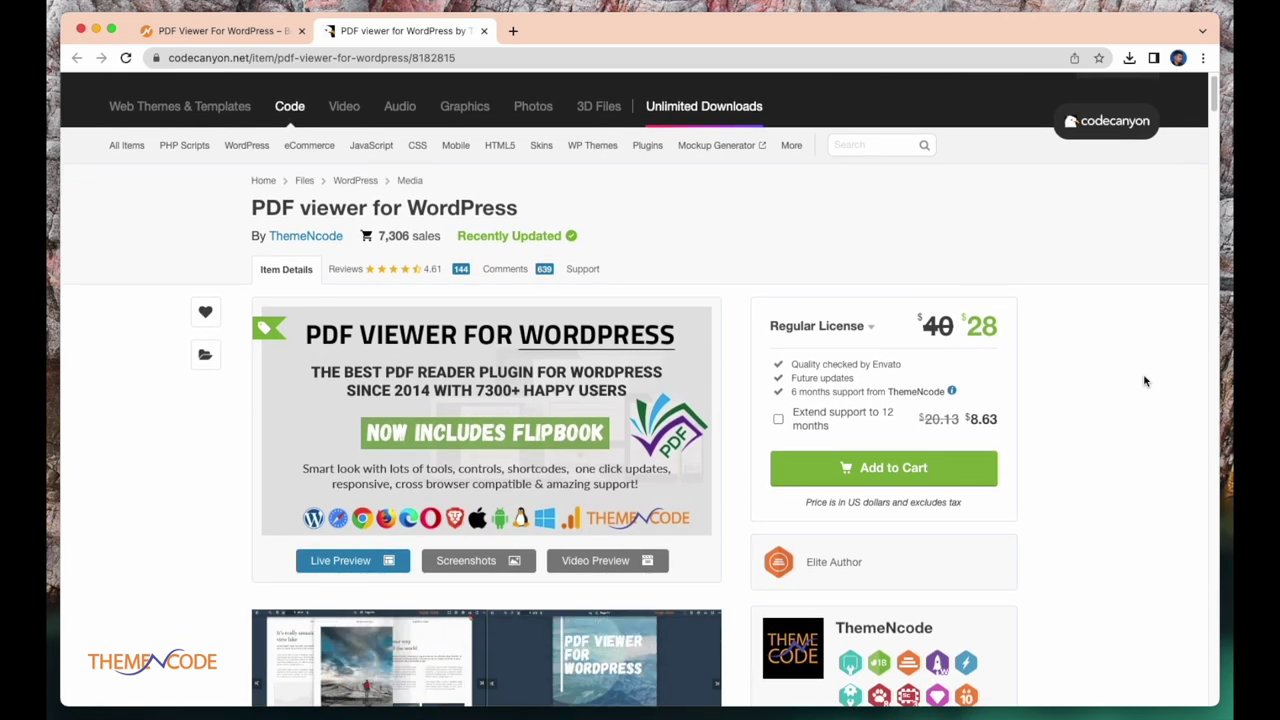
scroll(1145, 381, down, 3)
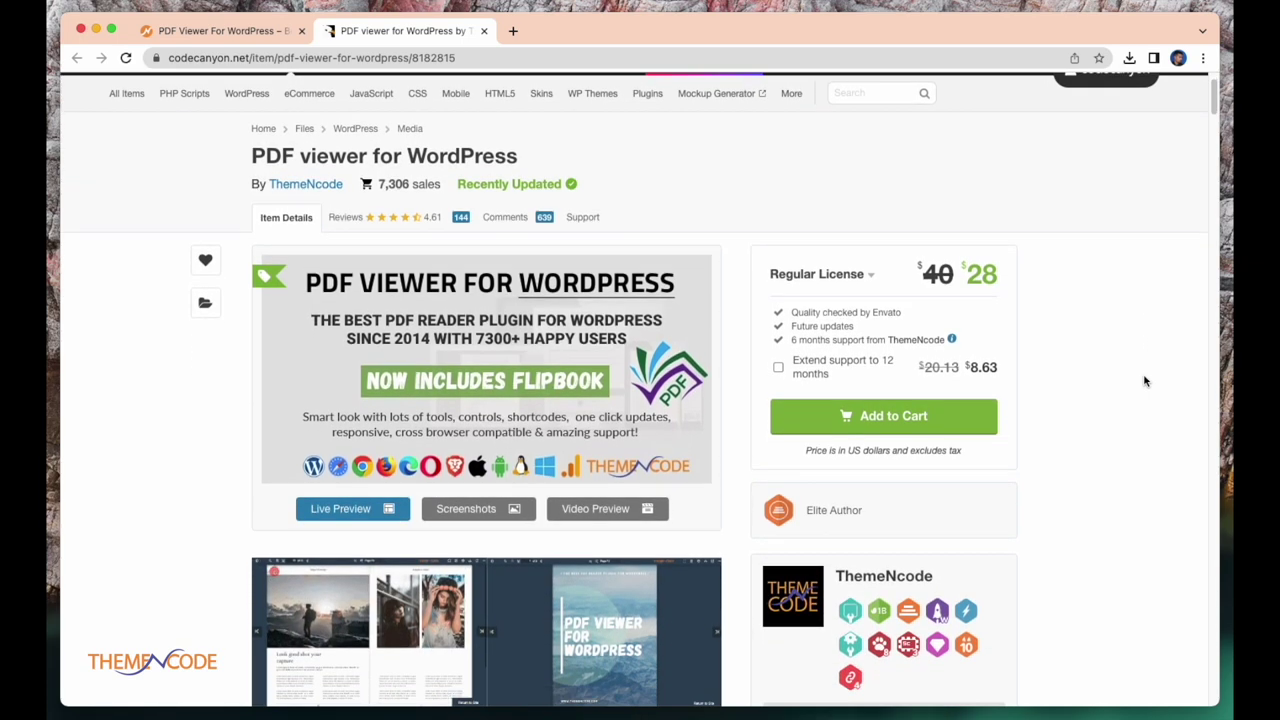
scroll(1145, 381, down, 3)
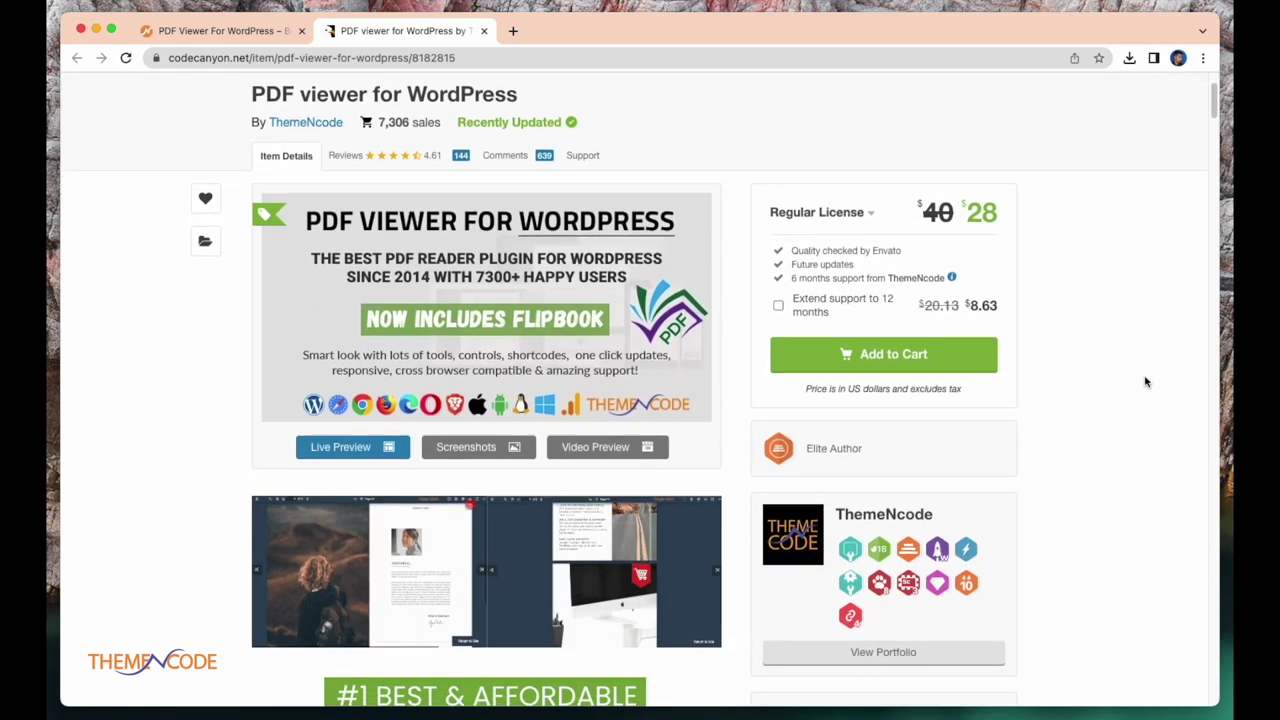
scroll(1145, 381, down, 3)
scroll(1145, 381, down, 8)
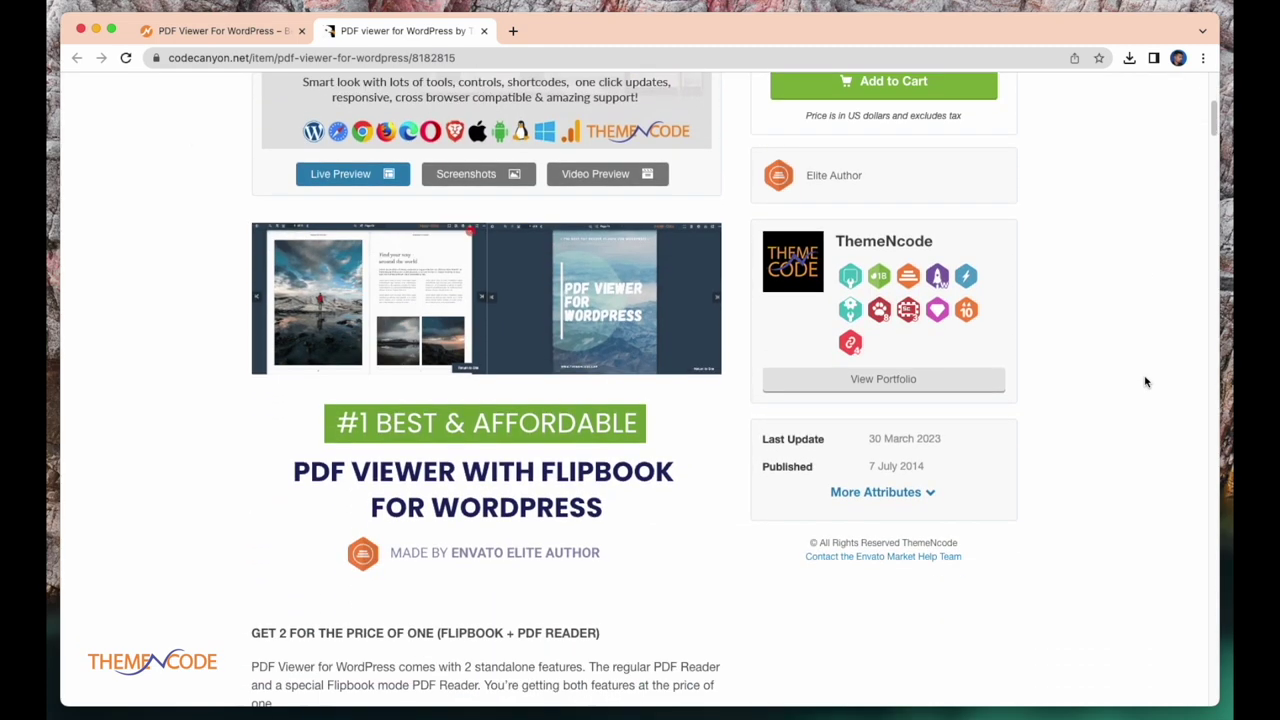
scroll(1146, 381, down, 5)
scroll(1146, 381, down, 2)
scroll(1146, 381, down, 3)
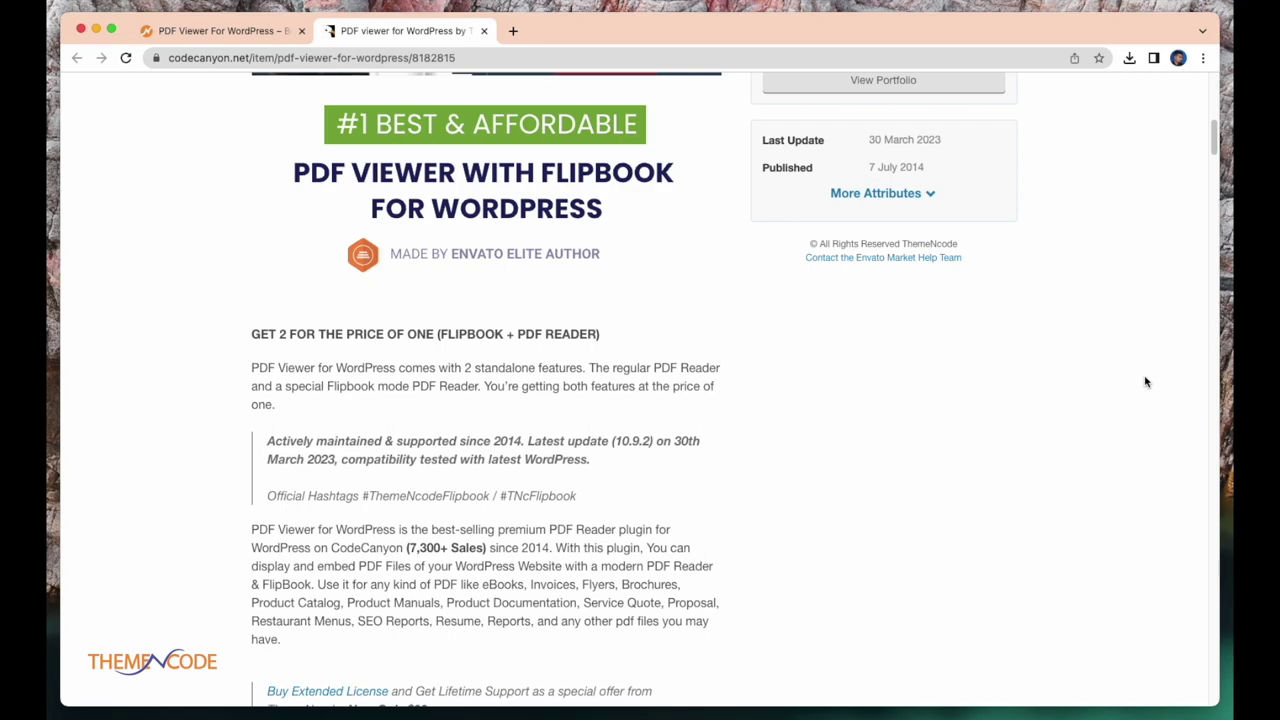
scroll(1146, 381, down, 5)
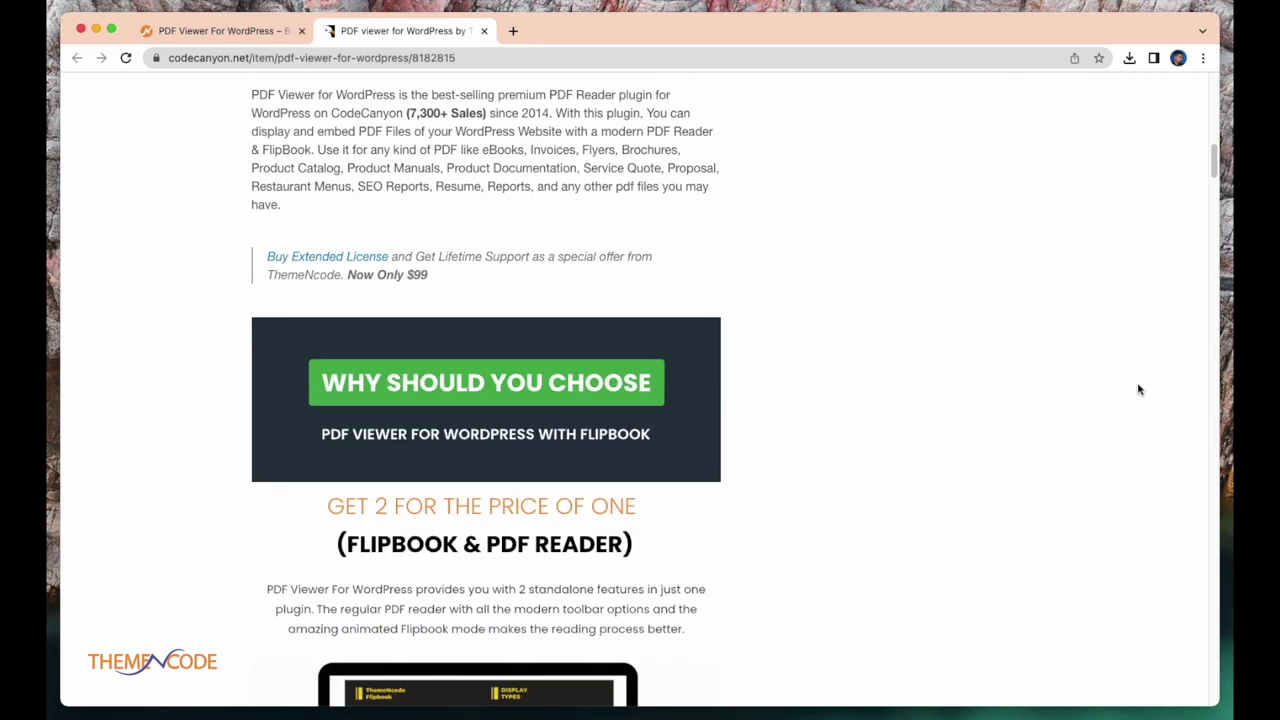
scroll(1138, 389, down, 4)
scroll(1138, 389, up, 9)
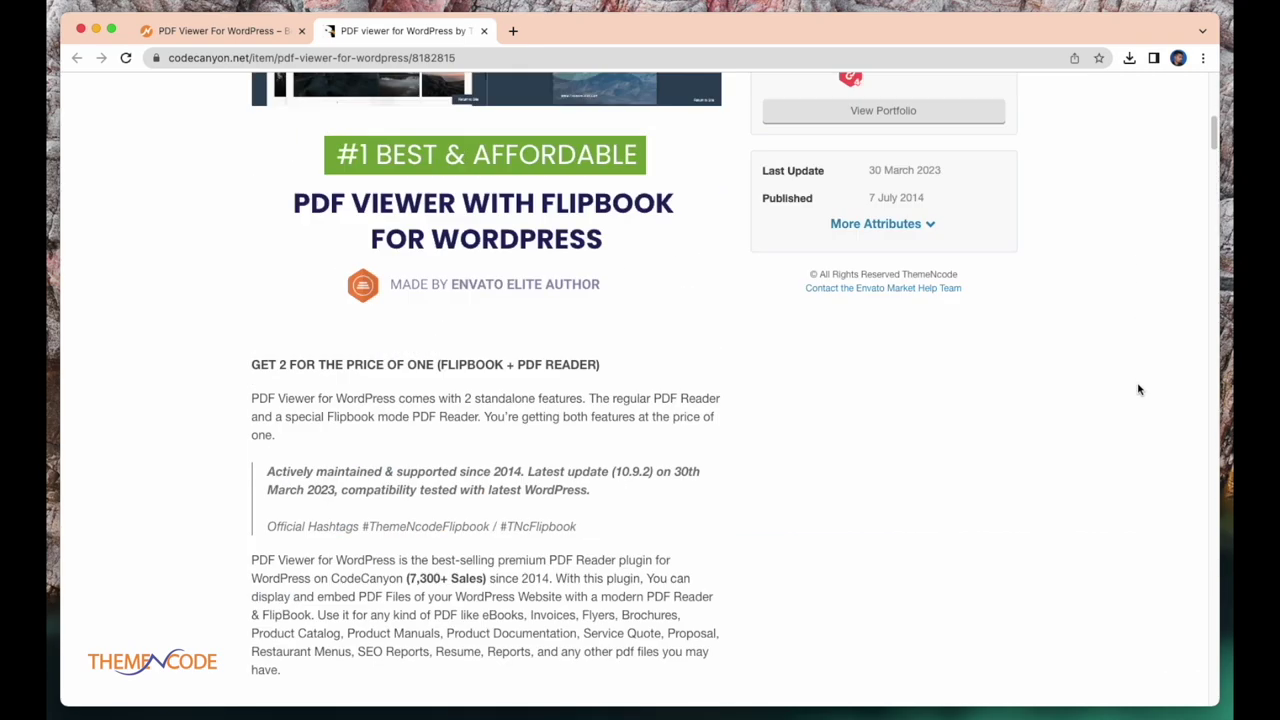
scroll(1138, 389, up, 1)
scroll(1138, 389, up, 8)
scroll(1138, 389, down, 1)
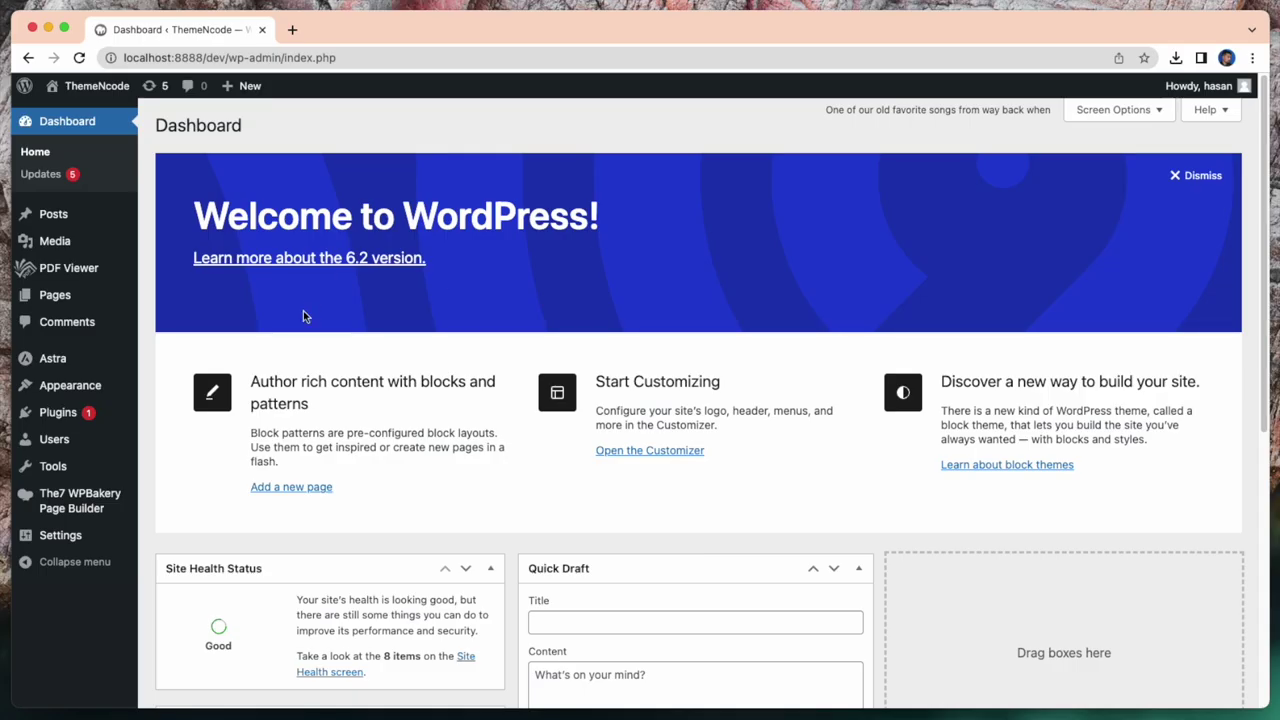
Start a new PDF viewer and open the media library for its PDF file field
click(70, 266)
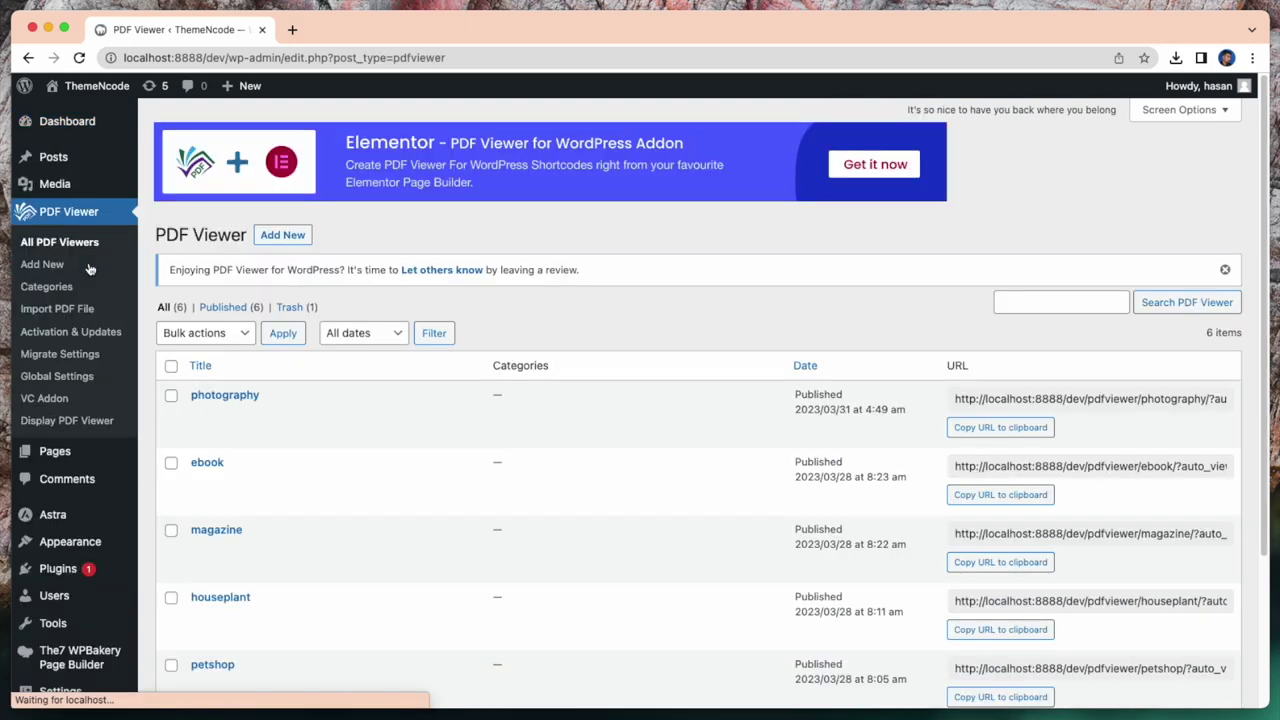
click(290, 240)
text(coffeeshop)
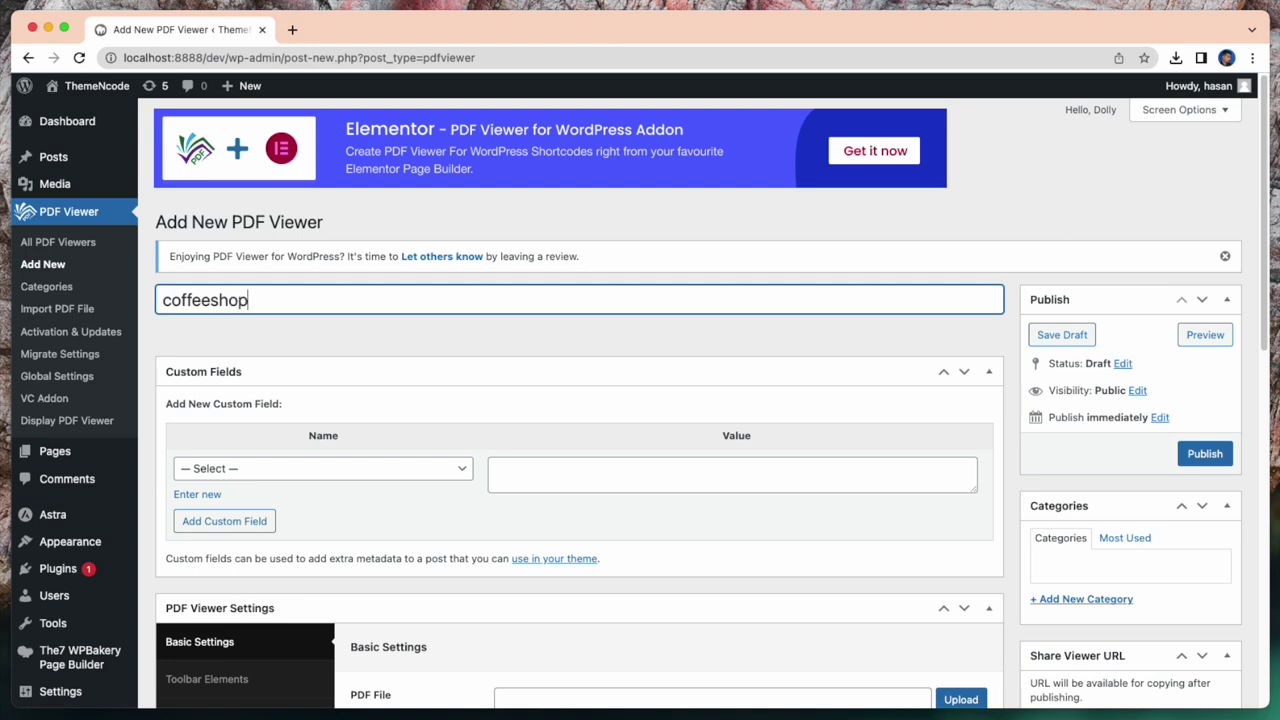
scroll(409, 486, down, 3)
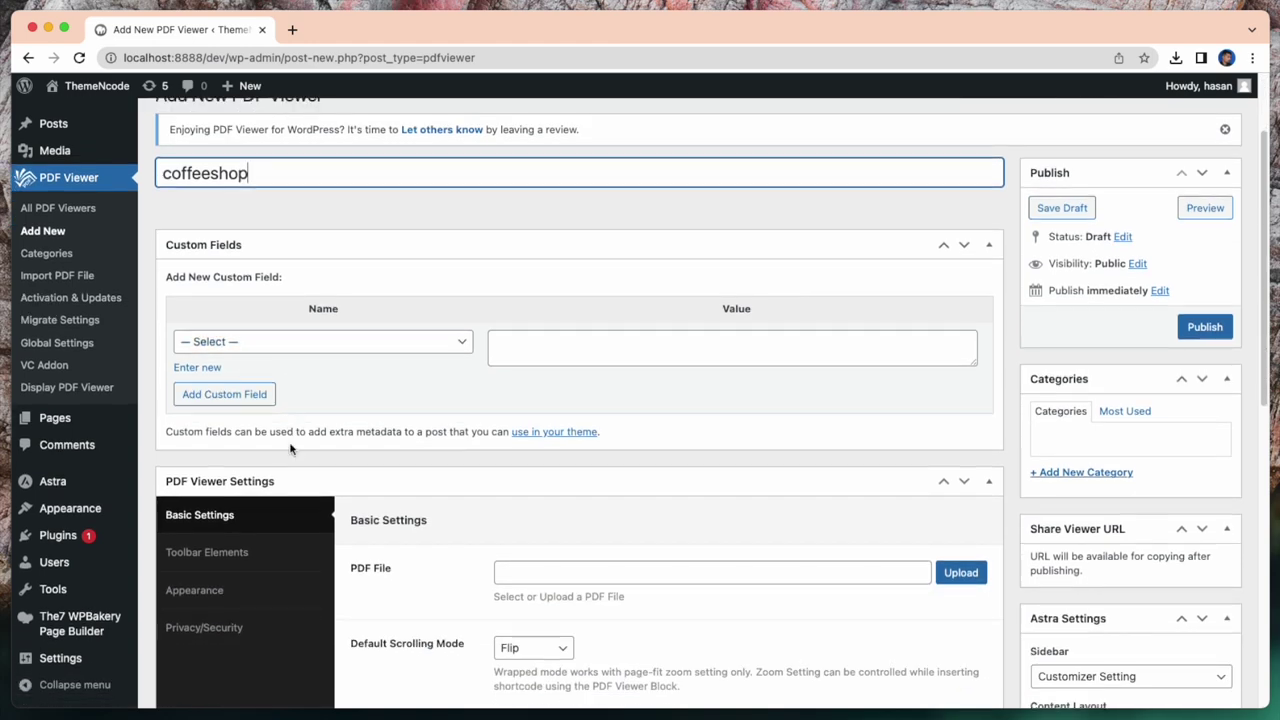
click(529, 556)
click(955, 556)
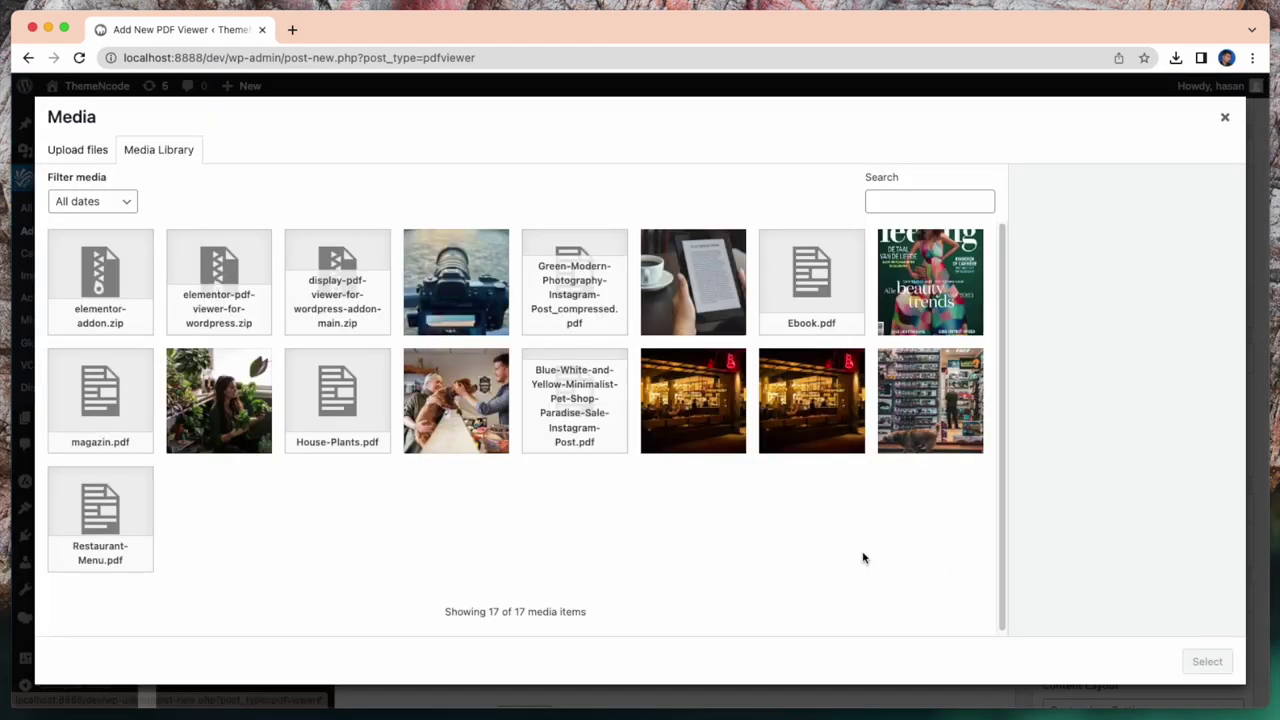
Upload Coffee Menu .pdf from Downloads and select it as the viewer's PDF file
click(78, 150)
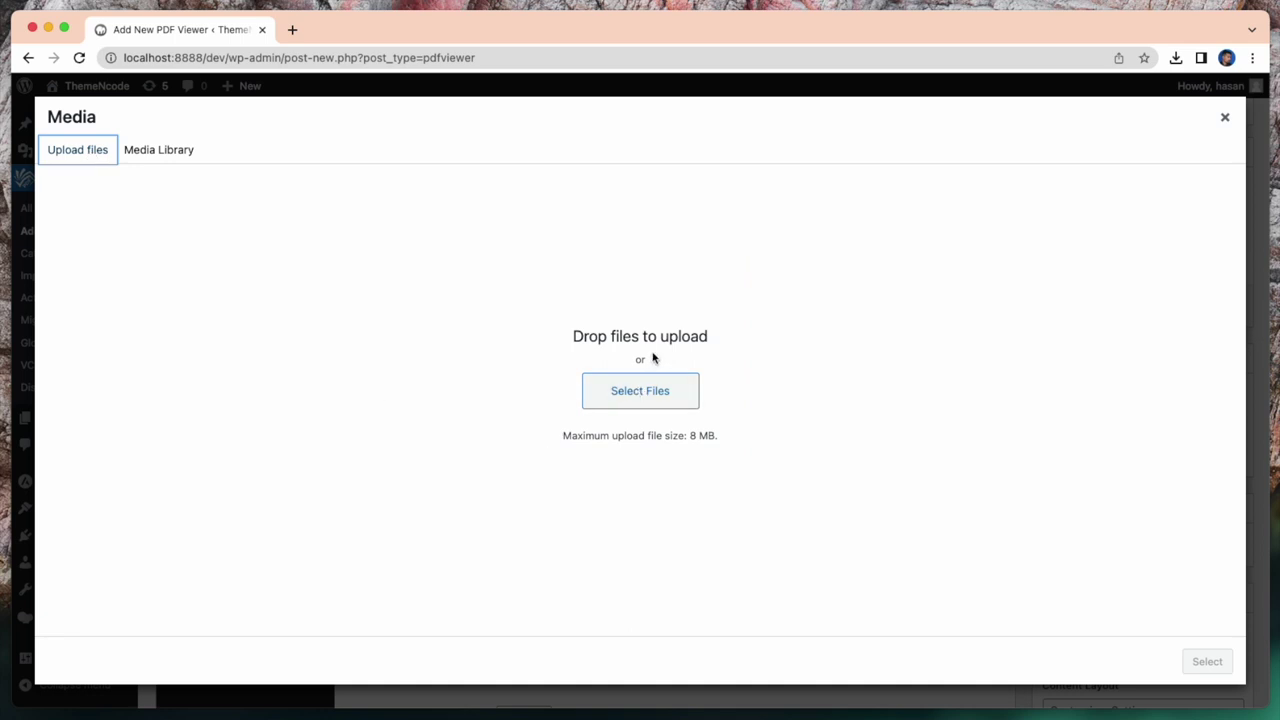
click(636, 392)
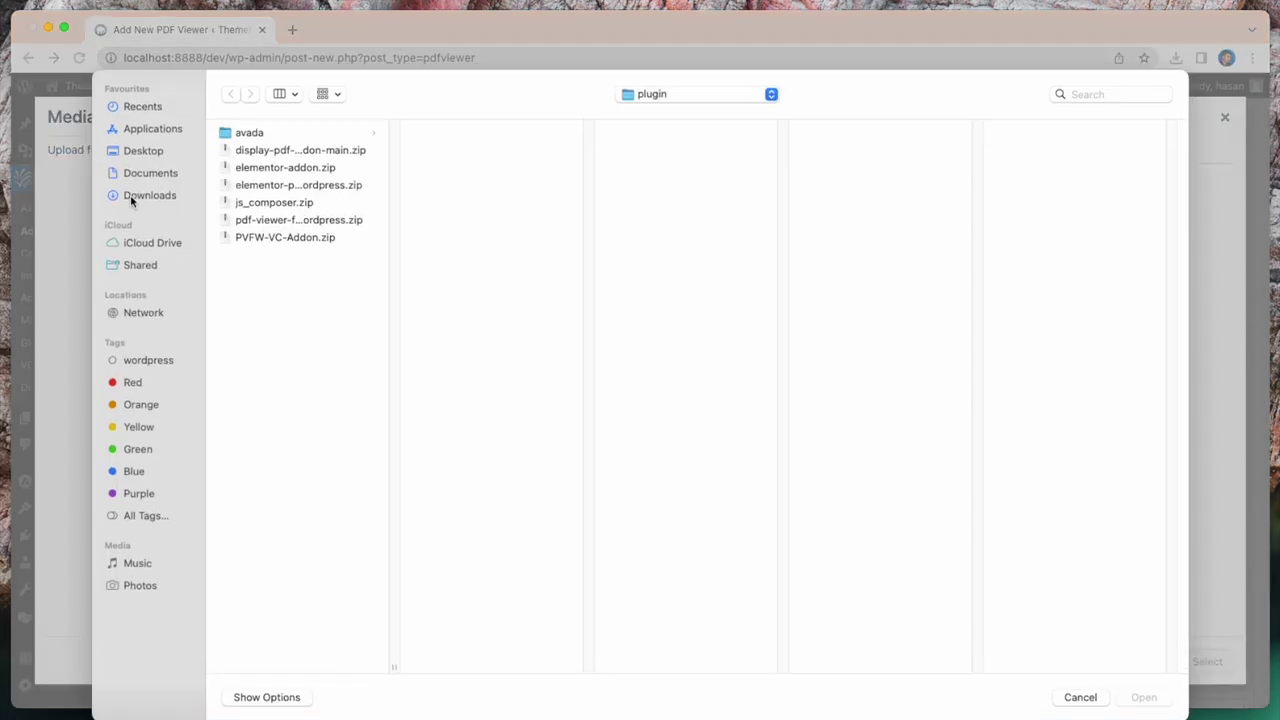
click(131, 197)
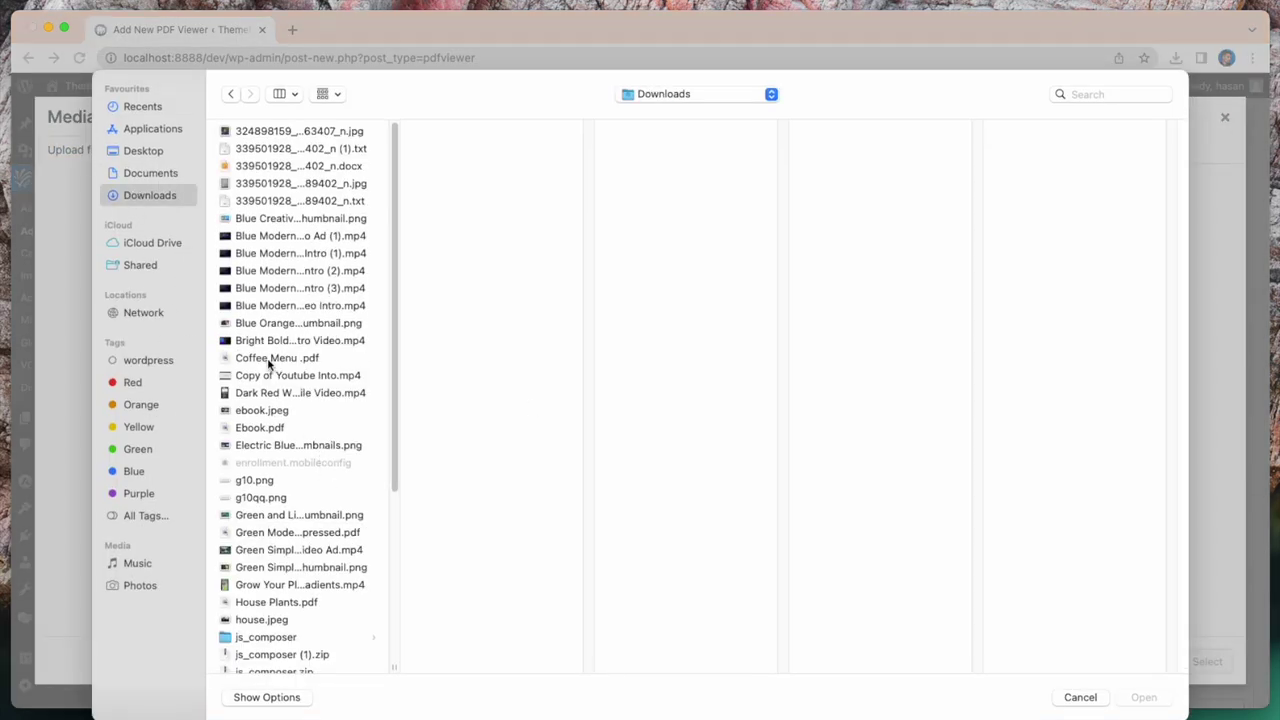
click(268, 360)
click(1145, 698)
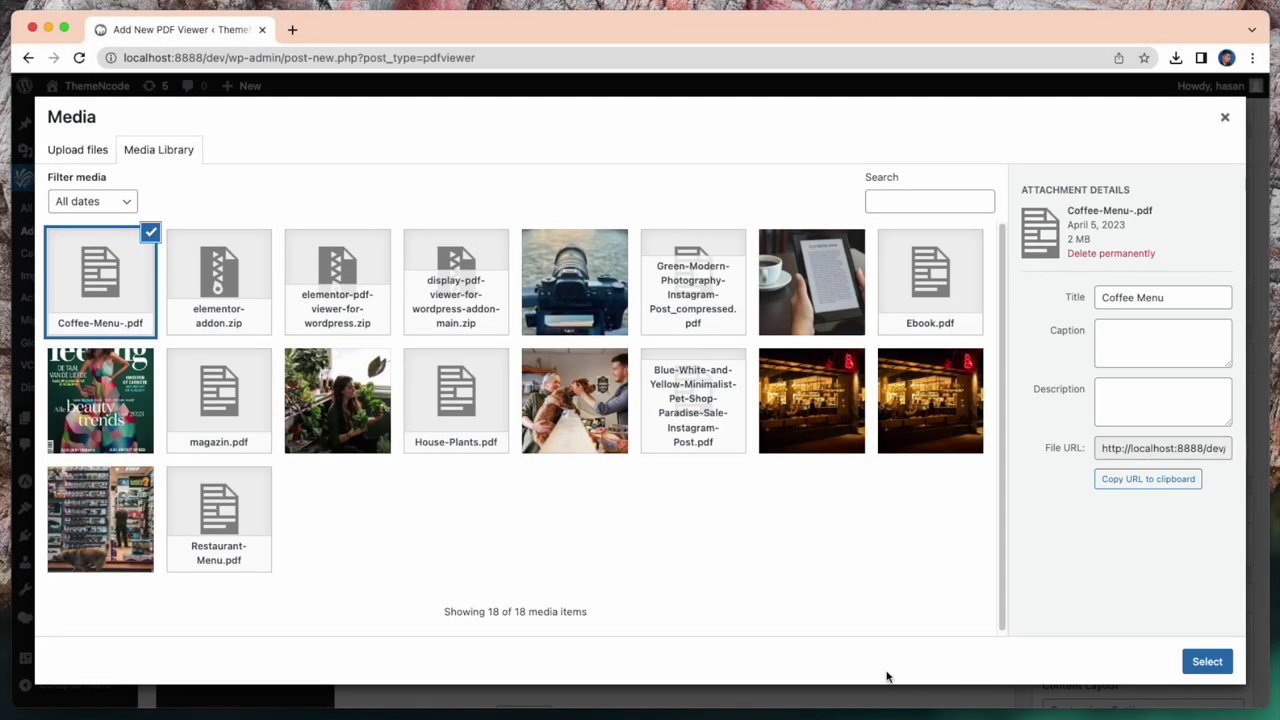
click(1206, 663)
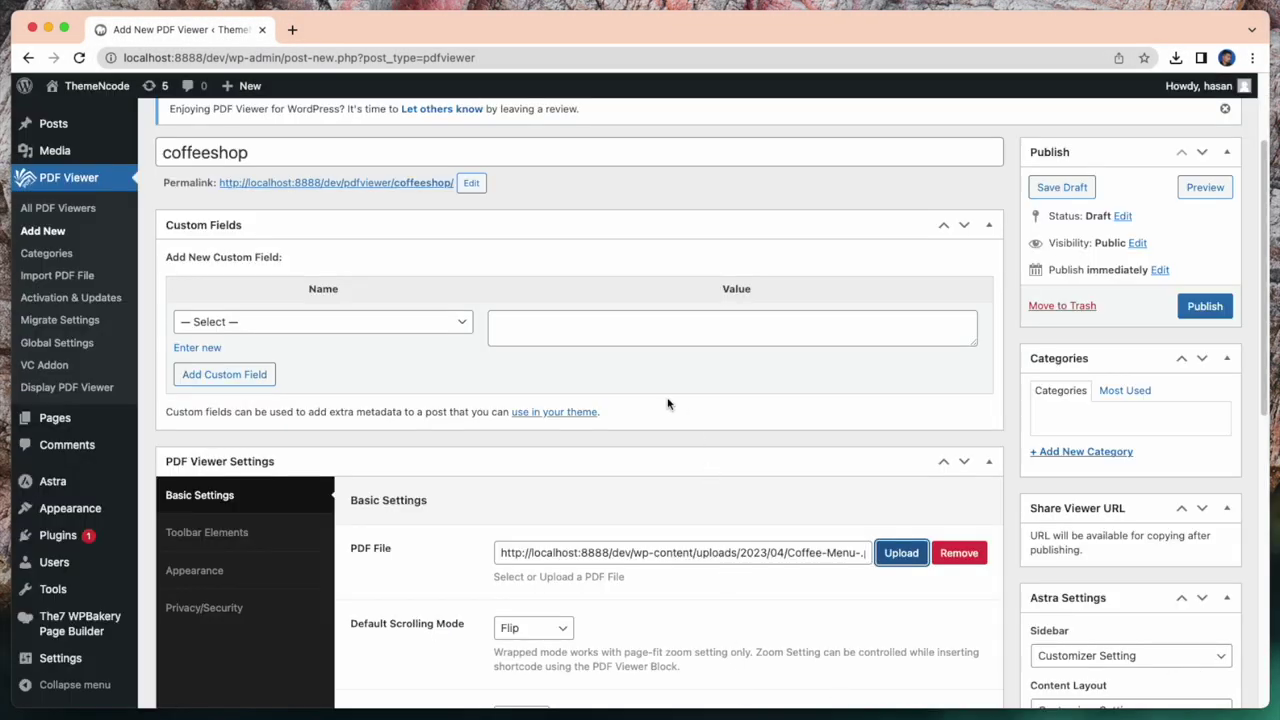
Add a new category named coffeeshop, copied from the viewer title
scroll(668, 404, down, 4)
scroll(691, 517, up, 5)
right_click(243, 147)
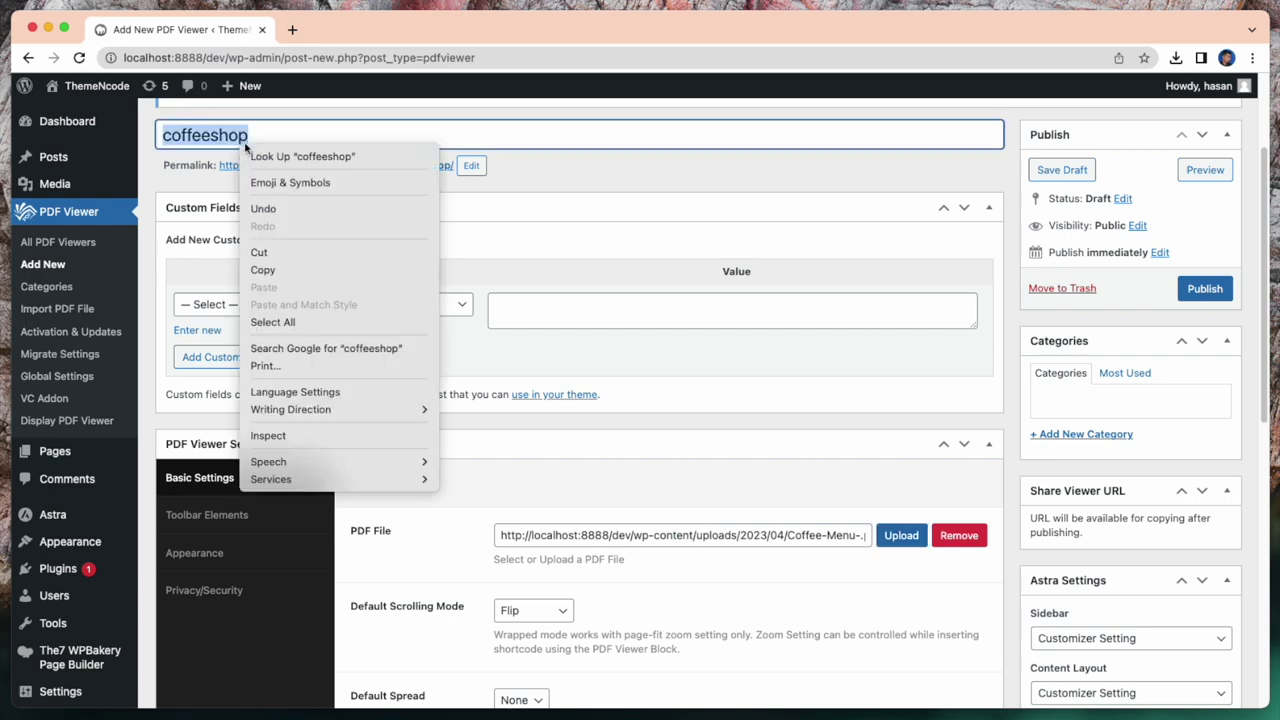
click(282, 270)
scroll(746, 423, down, 3)
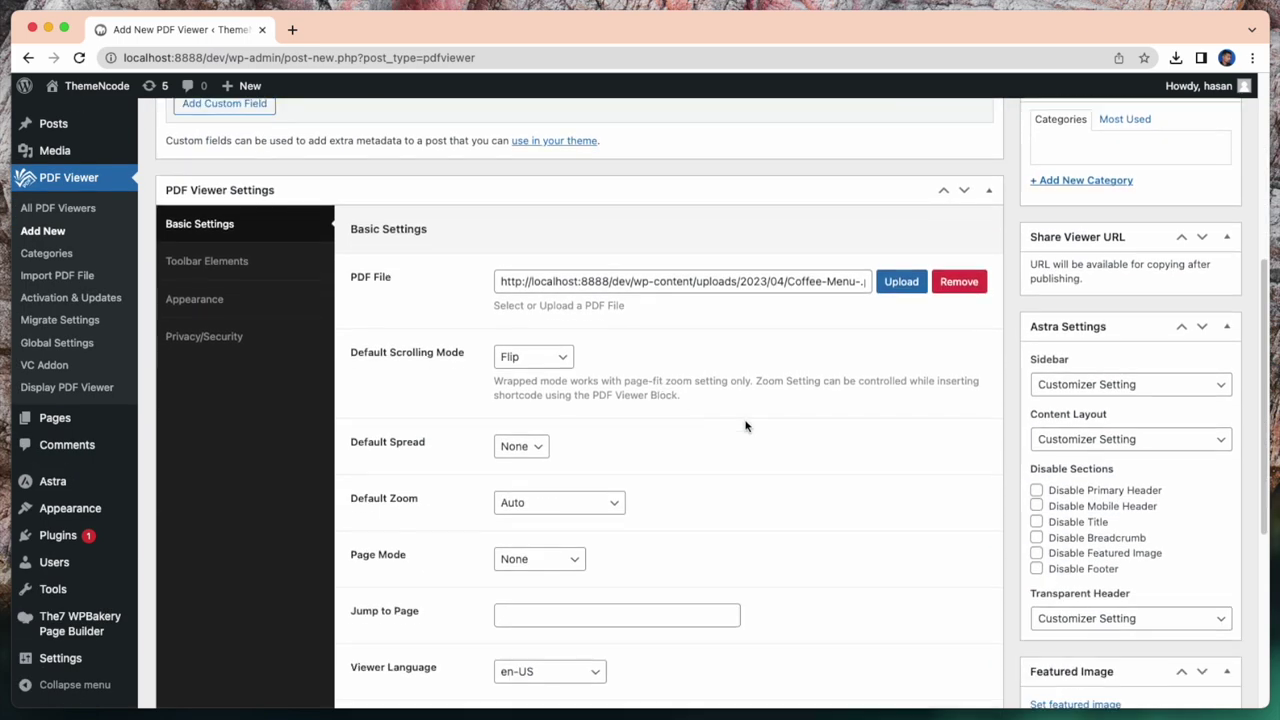
scroll(746, 423, up, 5)
click(1084, 493)
right_click(1075, 531)
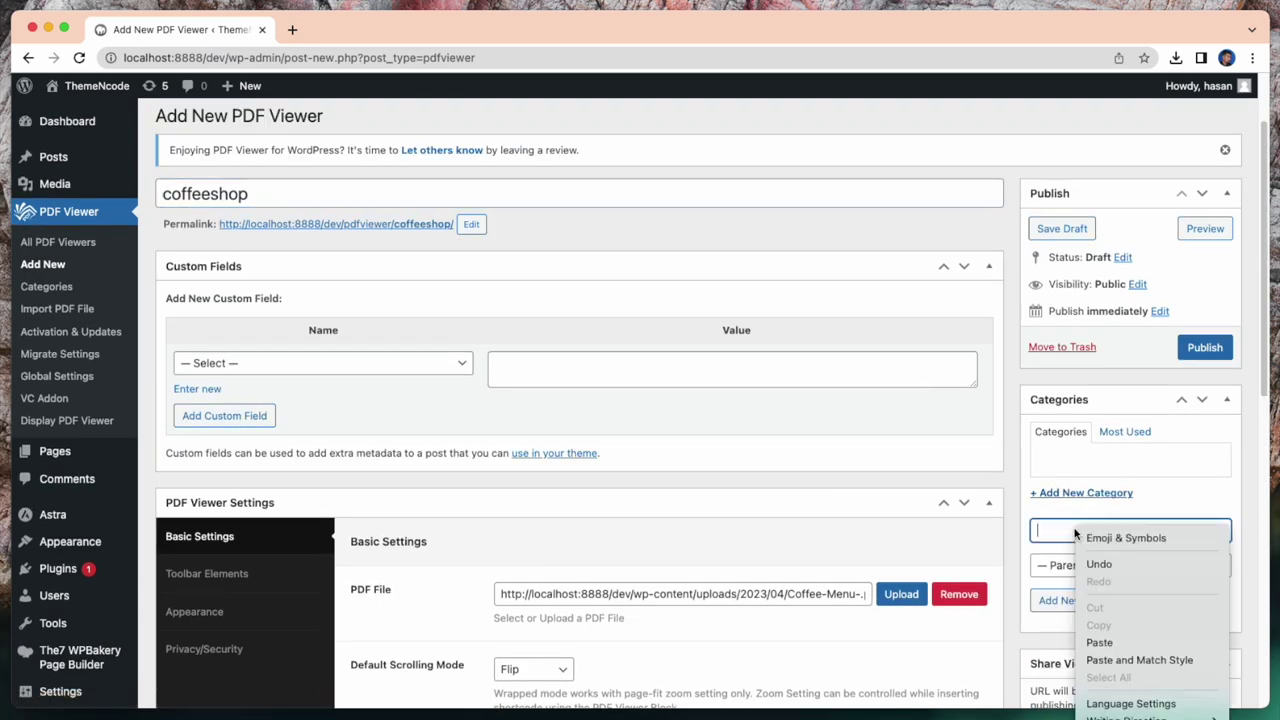
click(1130, 648)
Set the e-reader and coffee photo as the viewer's featured image
scroll(1109, 614, down, 2)
scroll(1109, 612, down, 8)
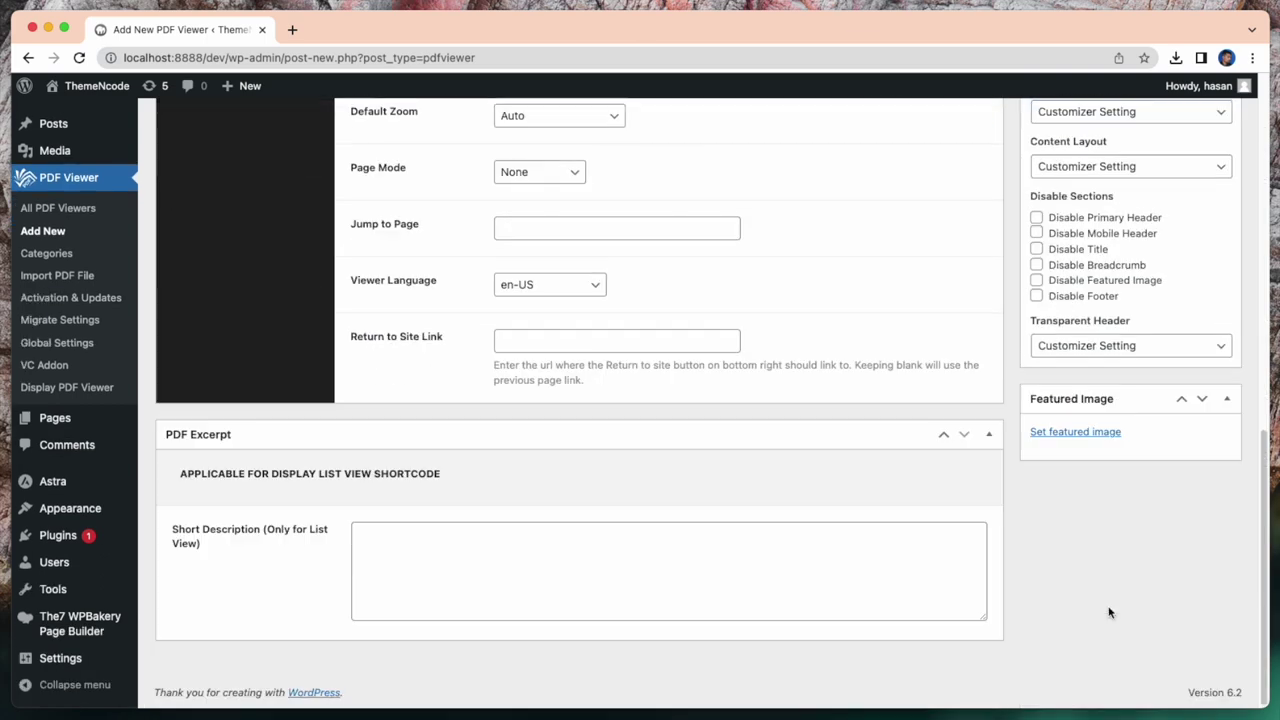
click(1078, 430)
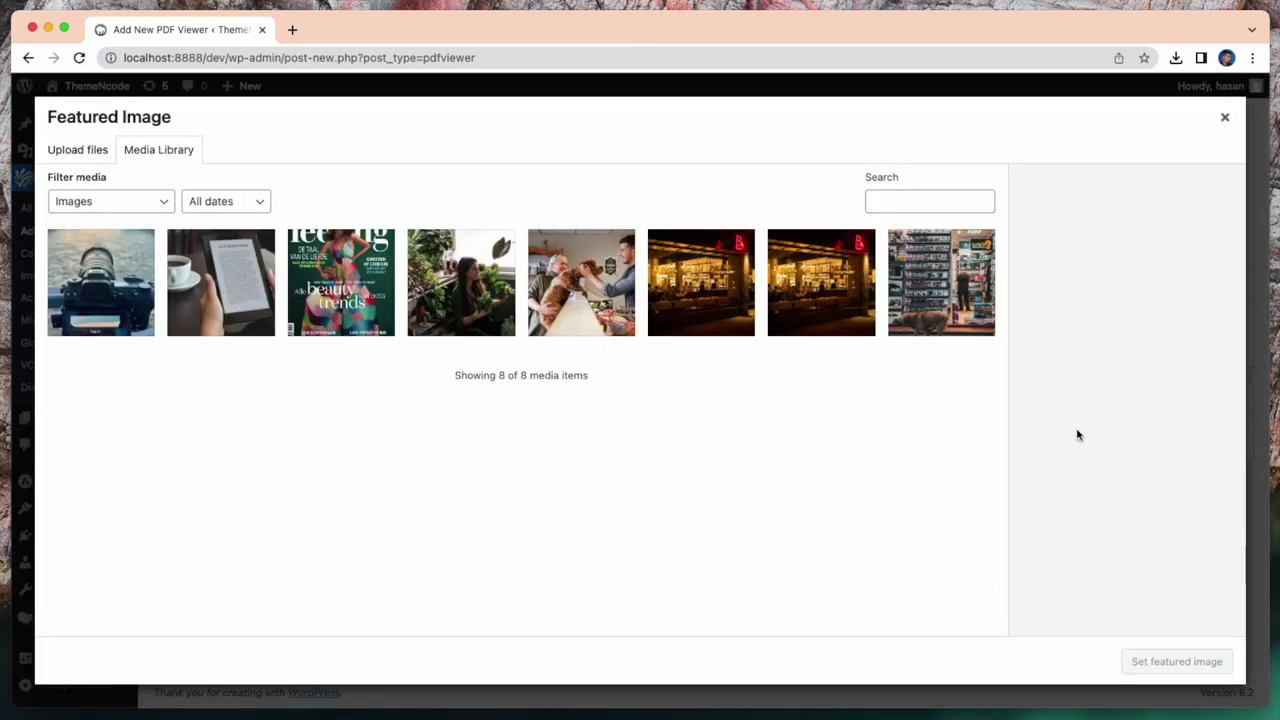
click(1172, 662)
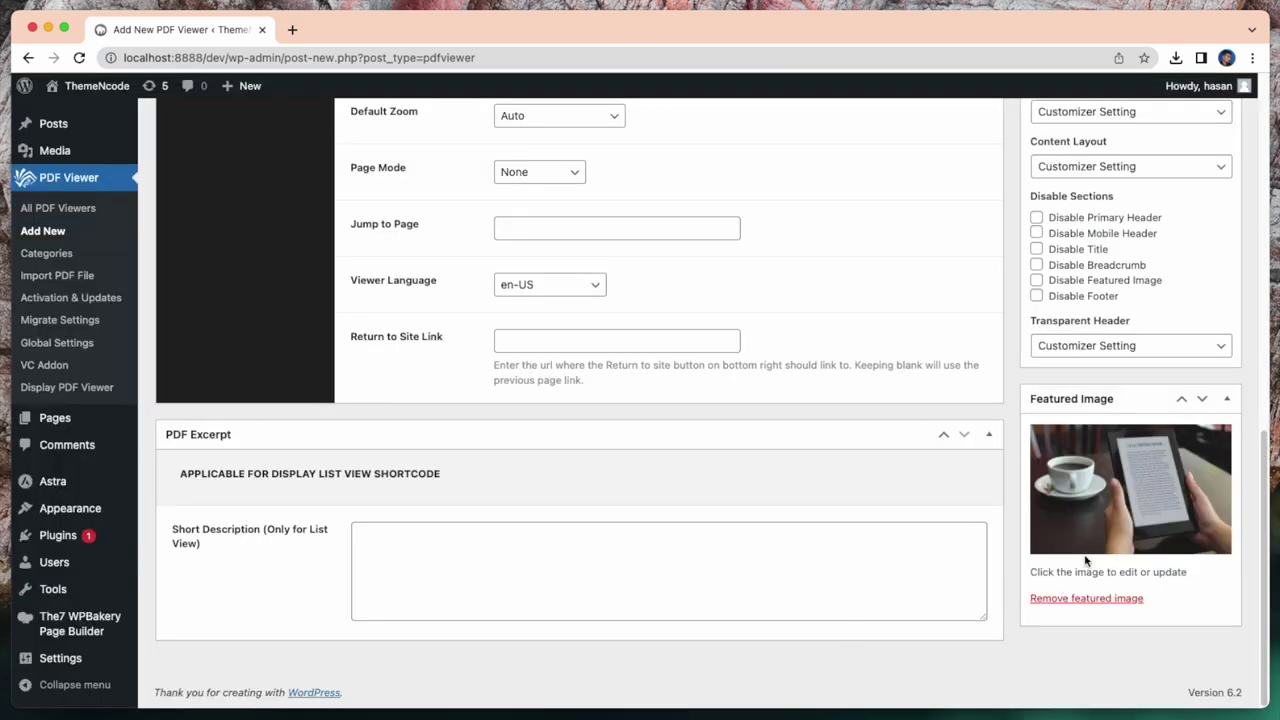
scroll(1086, 561, up, 2)
scroll(1086, 560, up, 2)
scroll(1080, 545, up, 2)
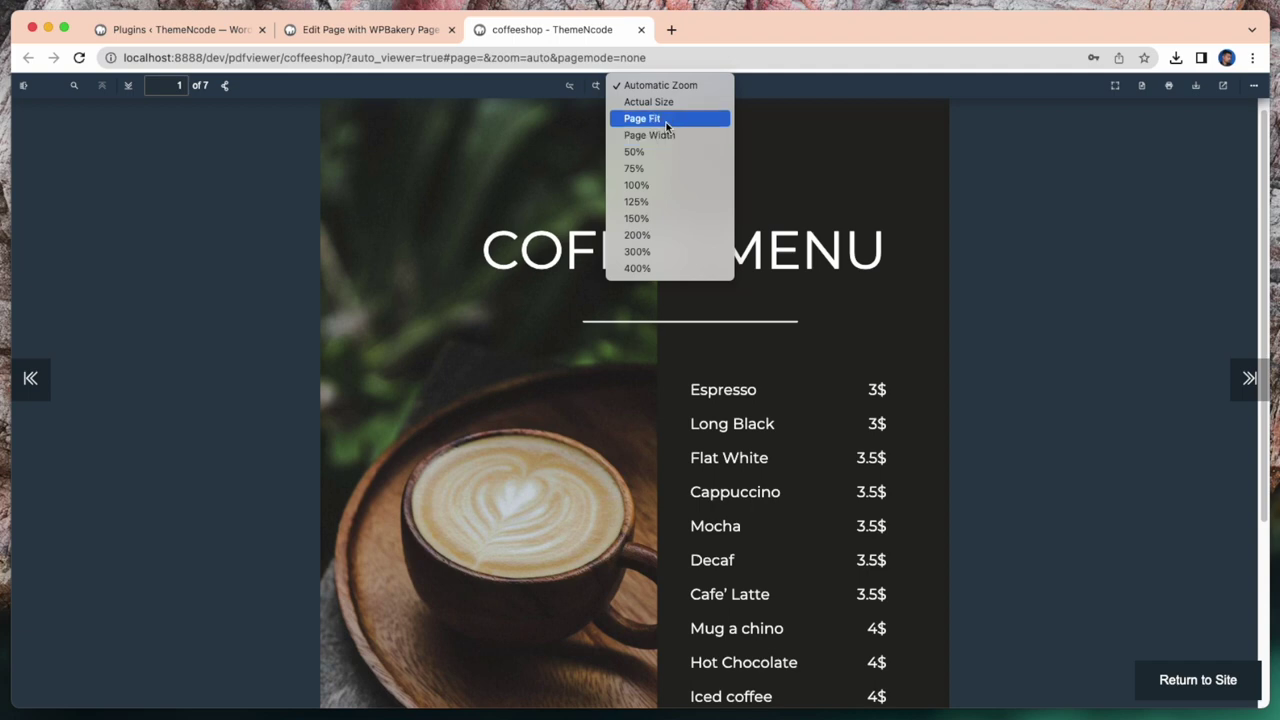
Fit the page in the coffeeshop flipbook, flip to page 4, and switch to two-page spreads
click(667, 120)
click(849, 113)
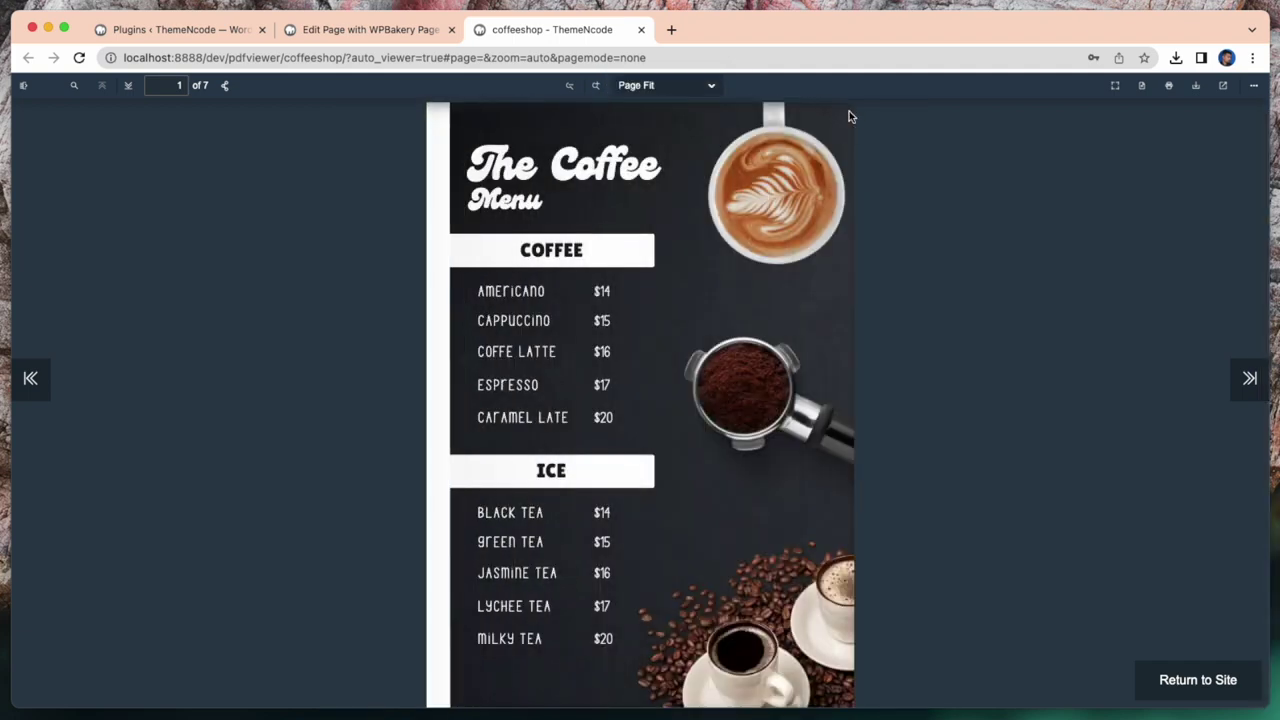
click(848, 115)
click(849, 120)
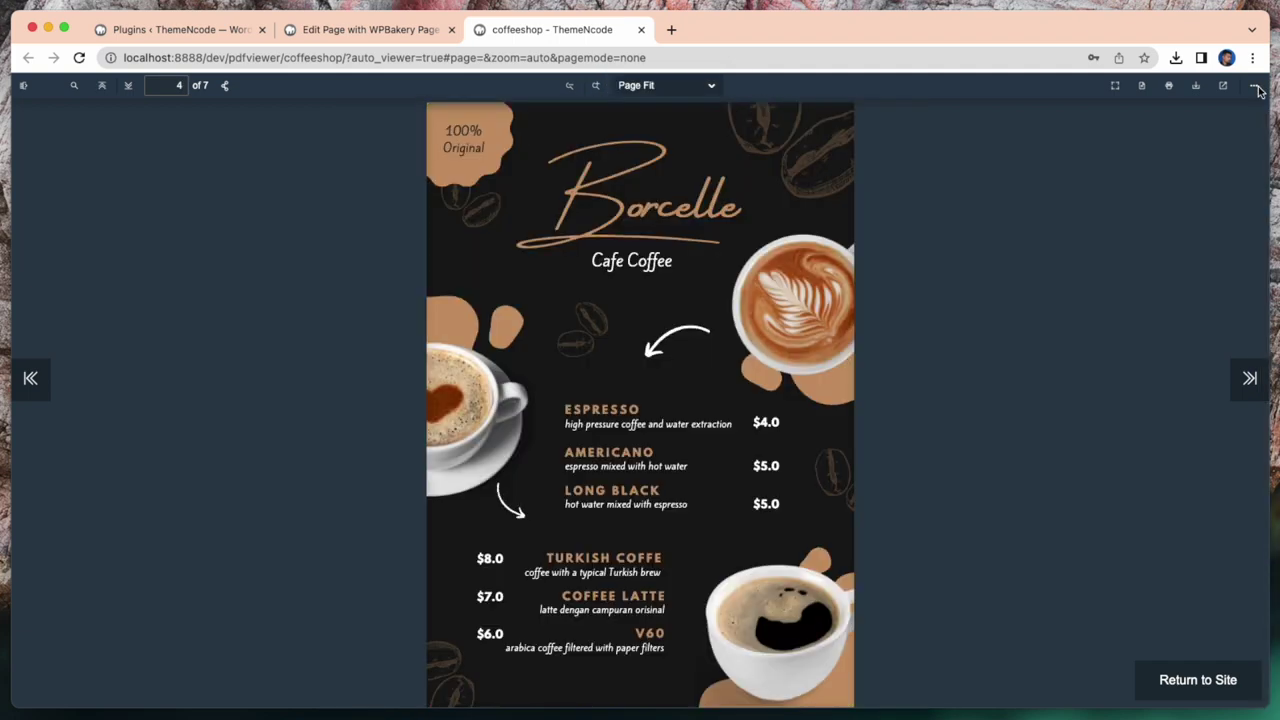
click(1253, 85)
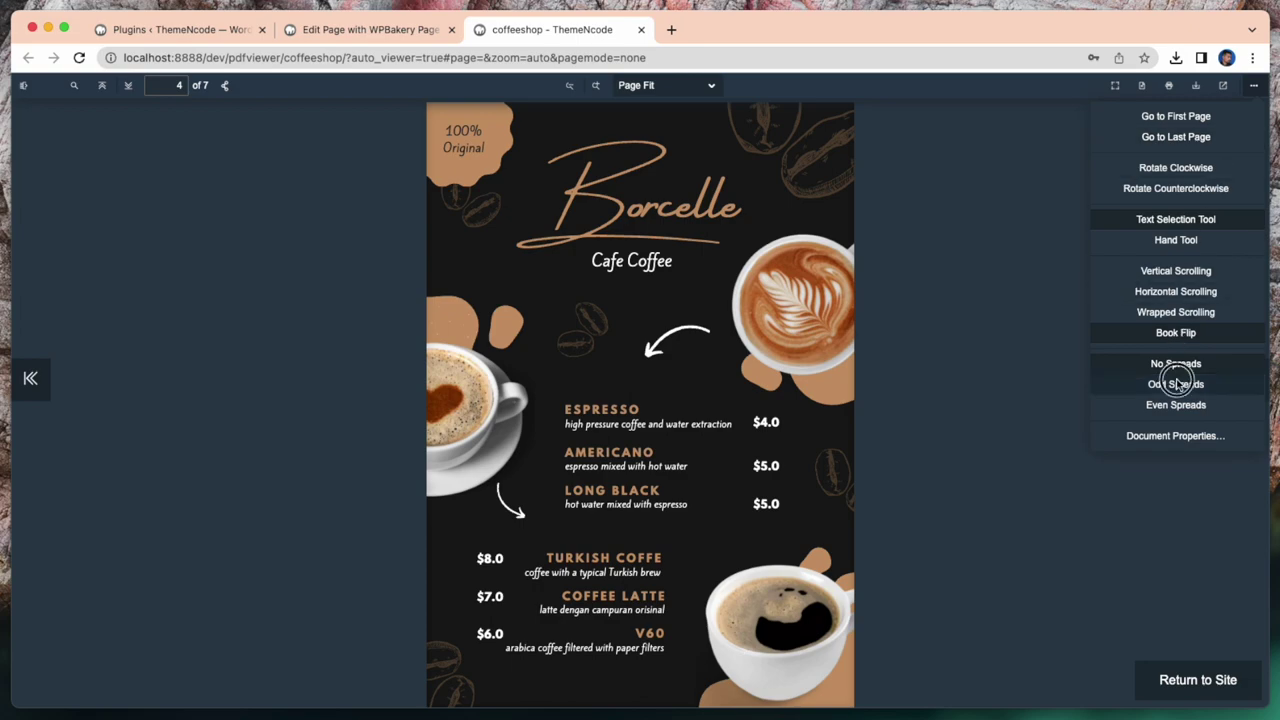
click(1177, 384)
Page through the spreads to Borcelle Cafe, then start a new page in page-builder mode
click(233, 121)
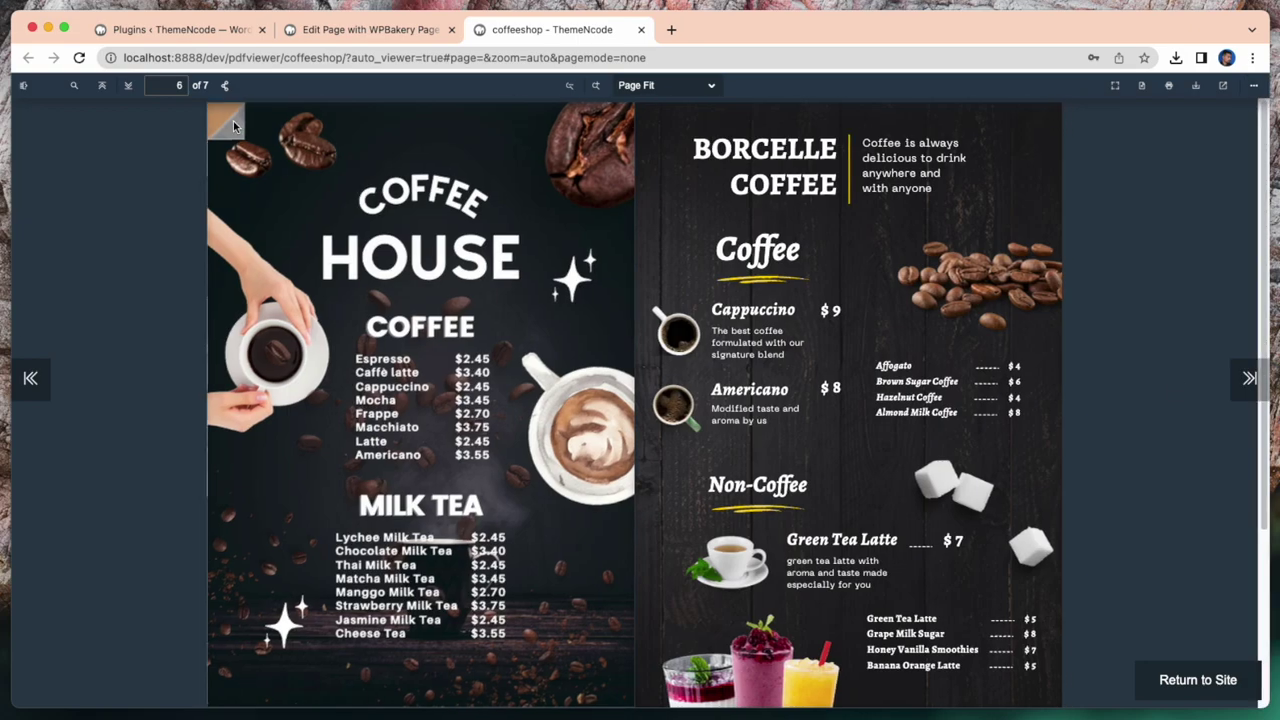
click(218, 120)
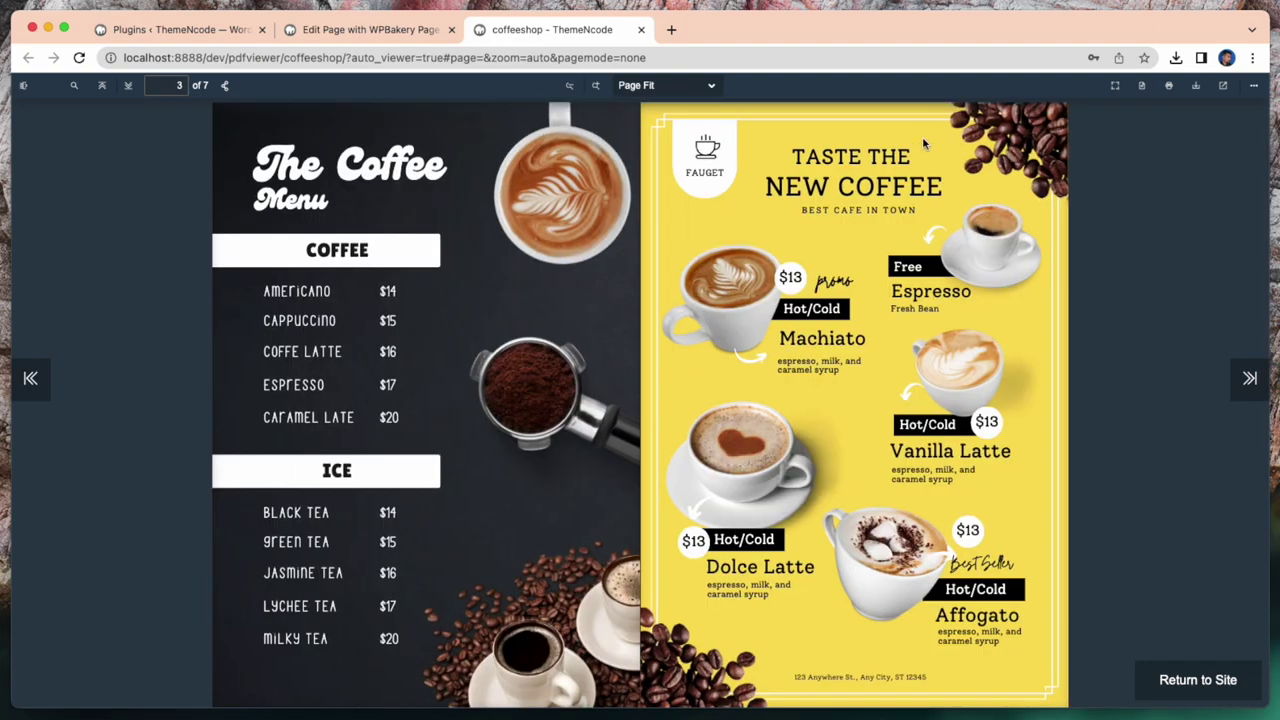
click(1029, 134)
drag(777, 265, 180, 157)
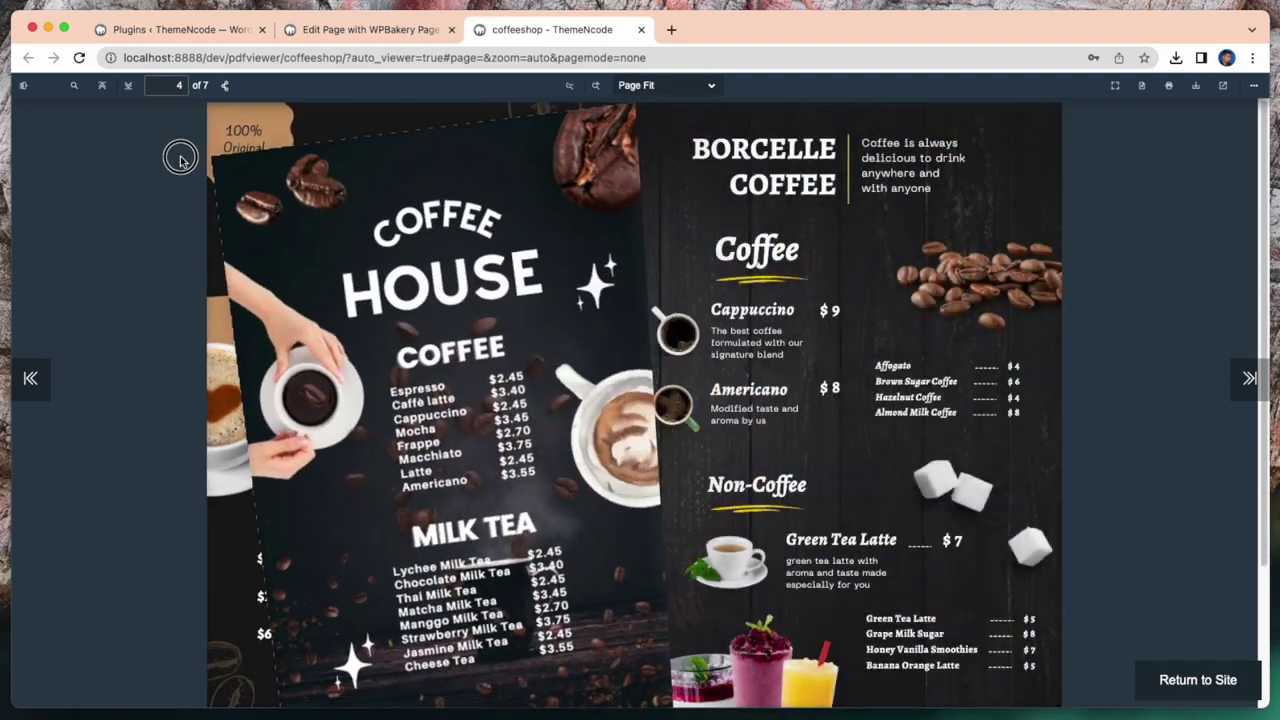
click(1054, 106)
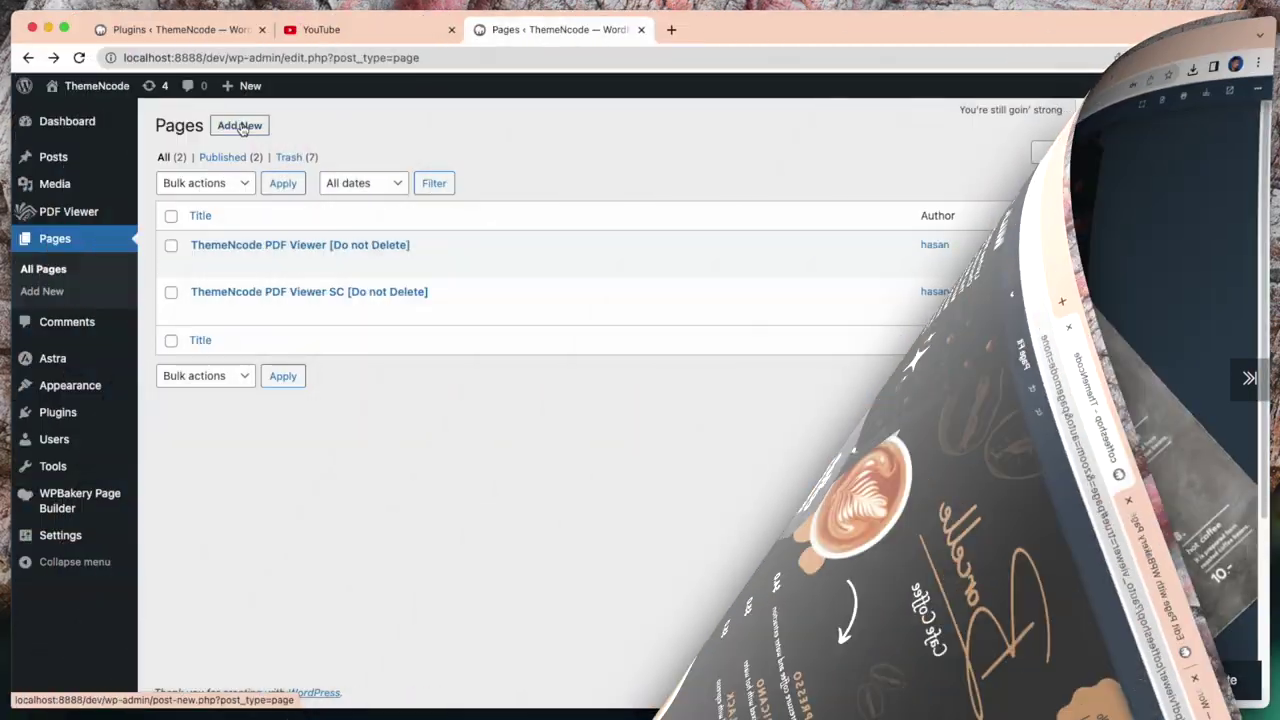
click(240, 123)
click(296, 100)
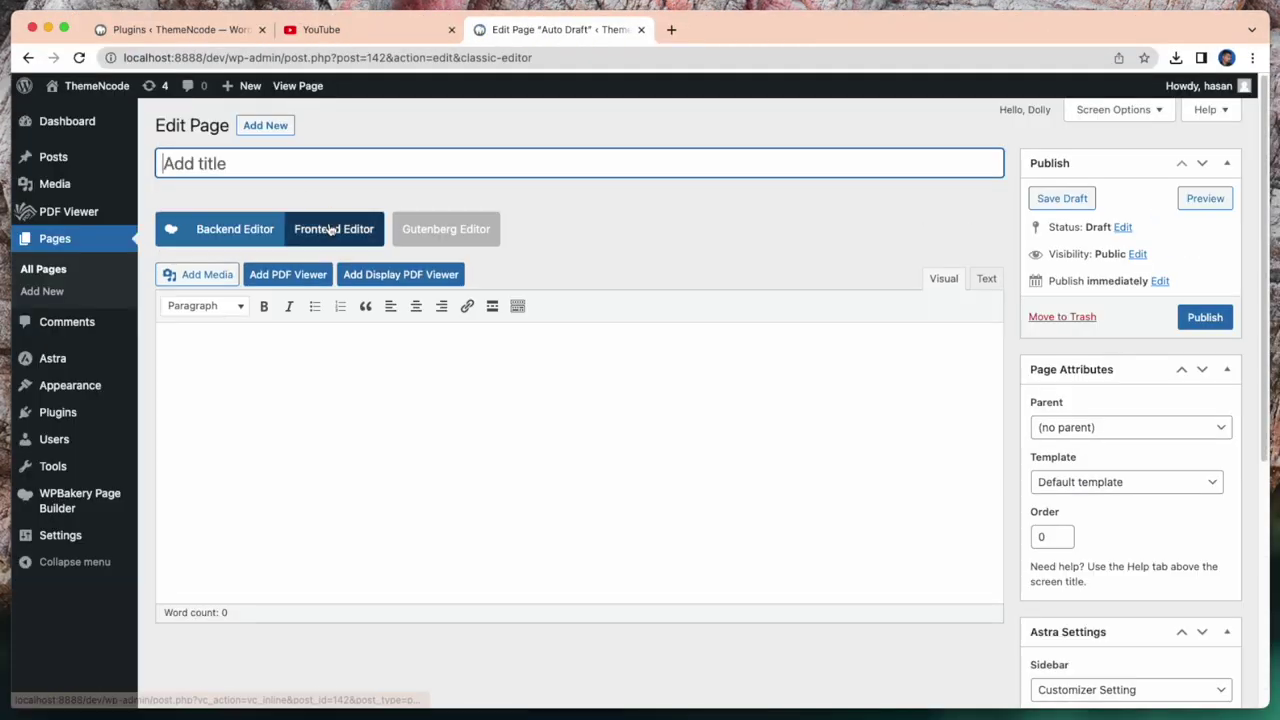
Embed the coffeeshop viewer with a PDF Viewer Embed element and flip it to page 2
click(330, 226)
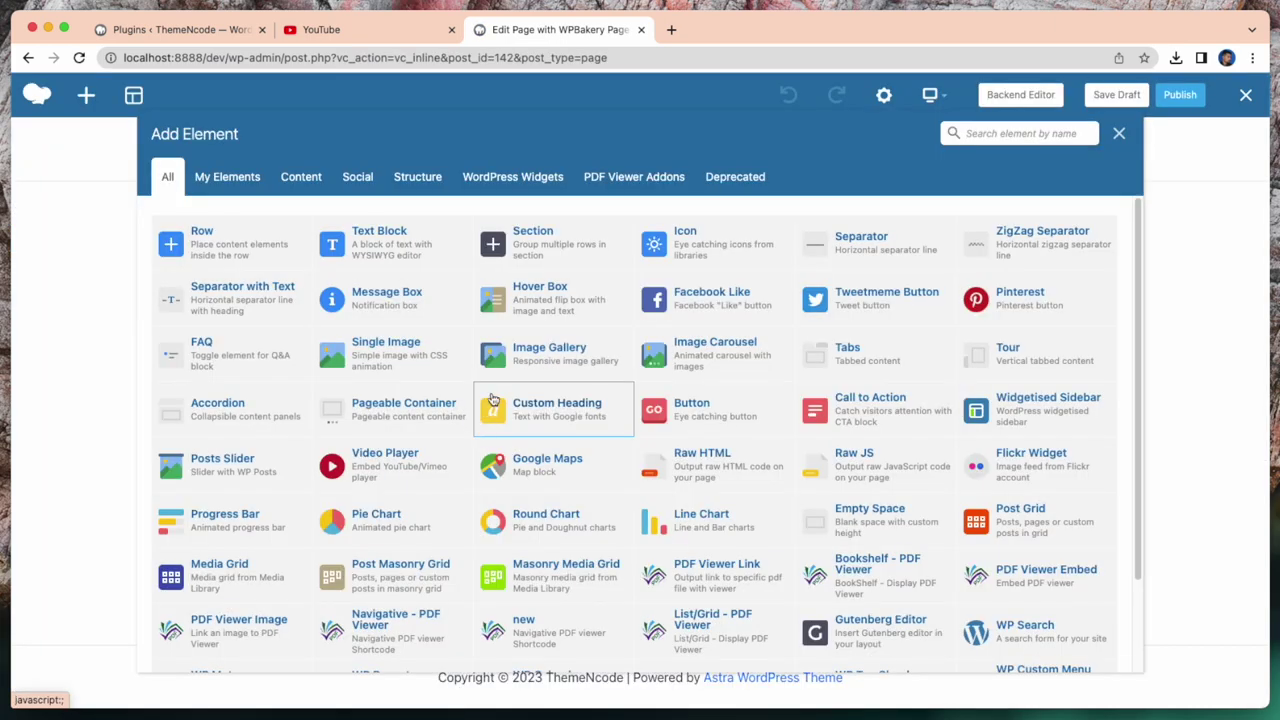
text(pdf)
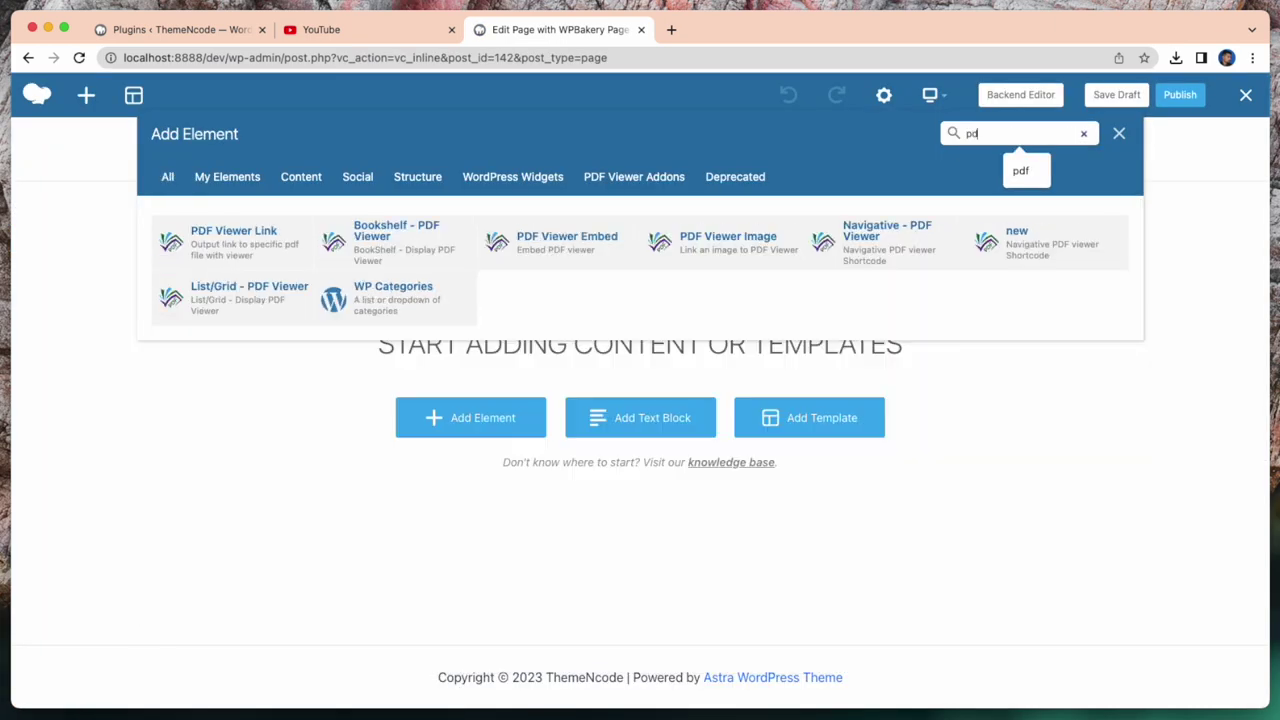
click(560, 260)
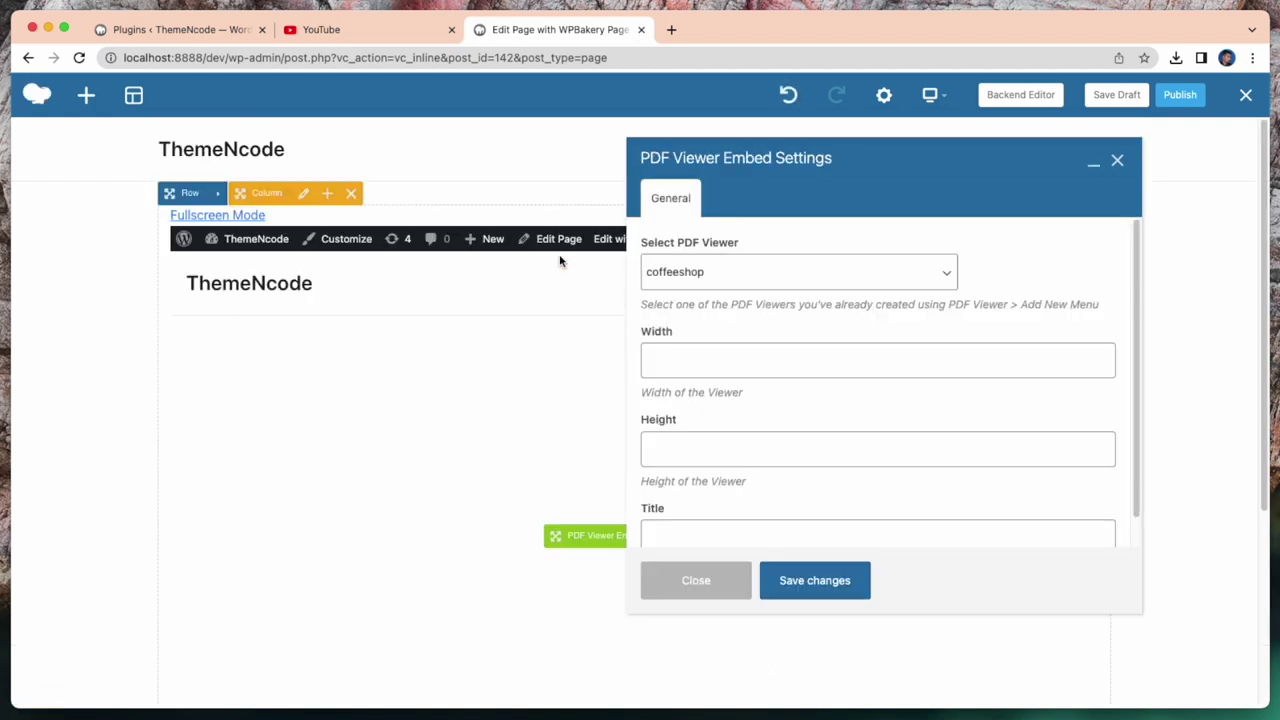
click(742, 273)
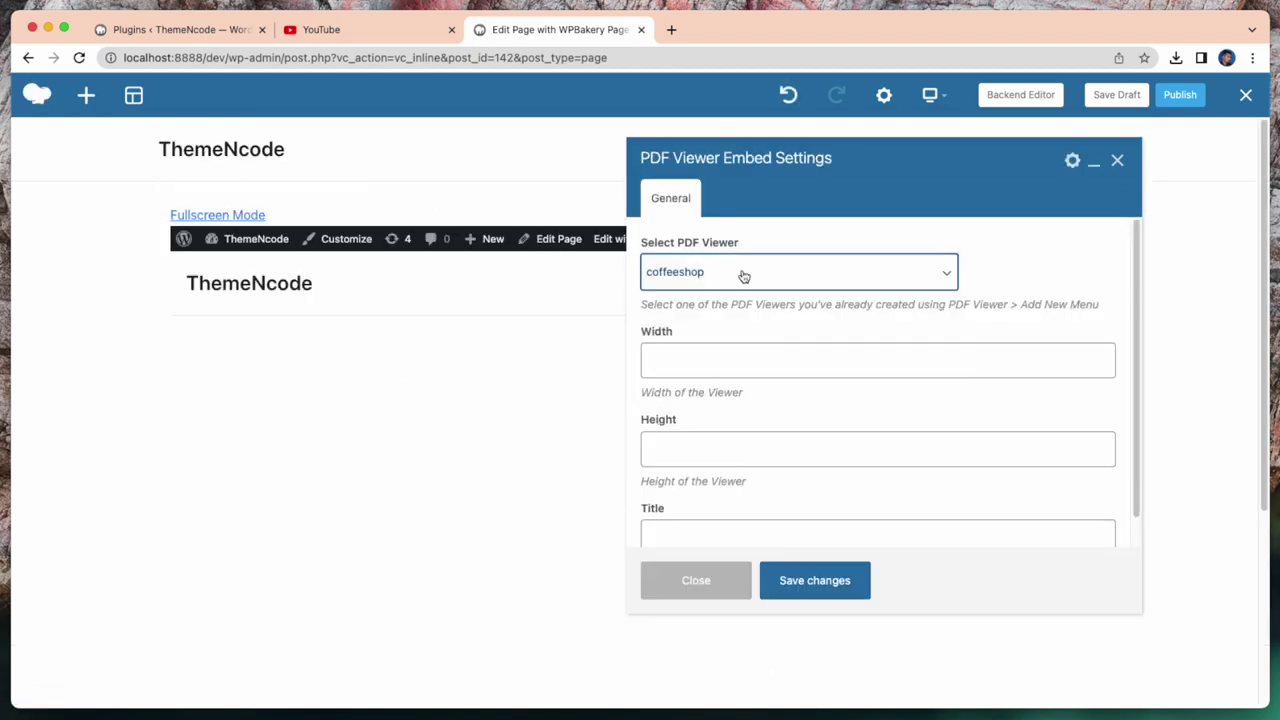
scroll(851, 517, down, 1)
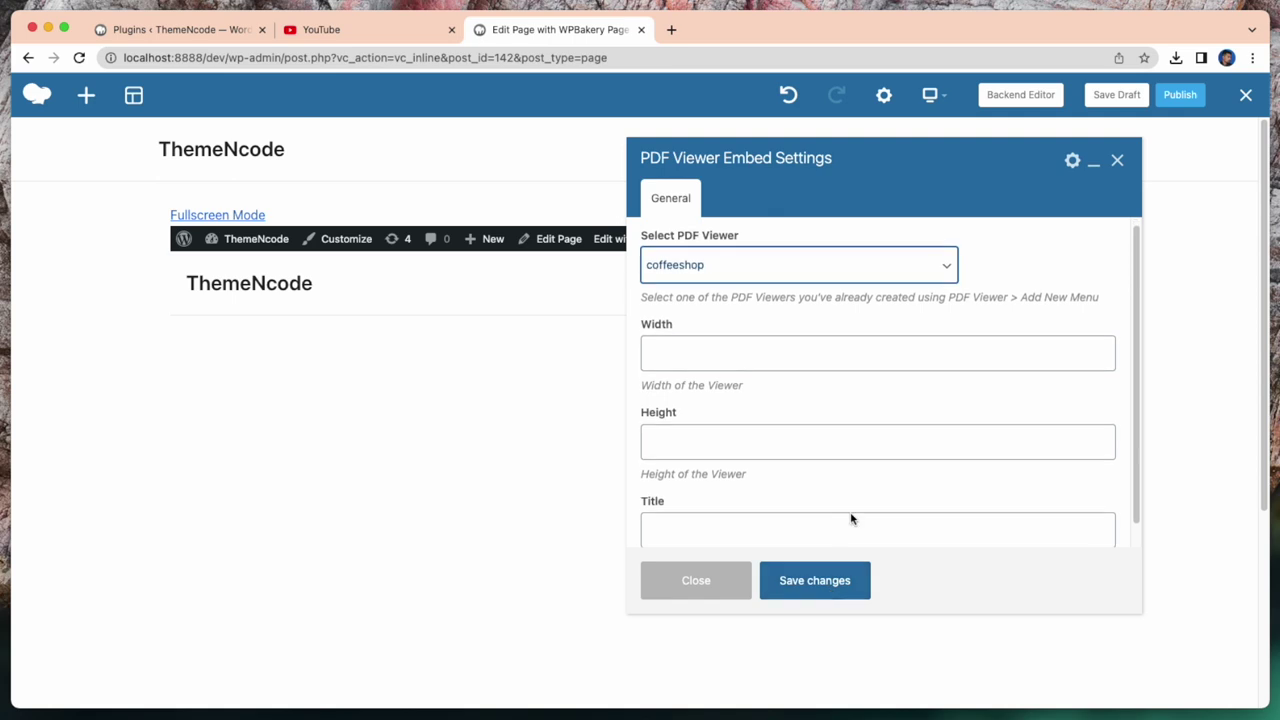
click(820, 580)
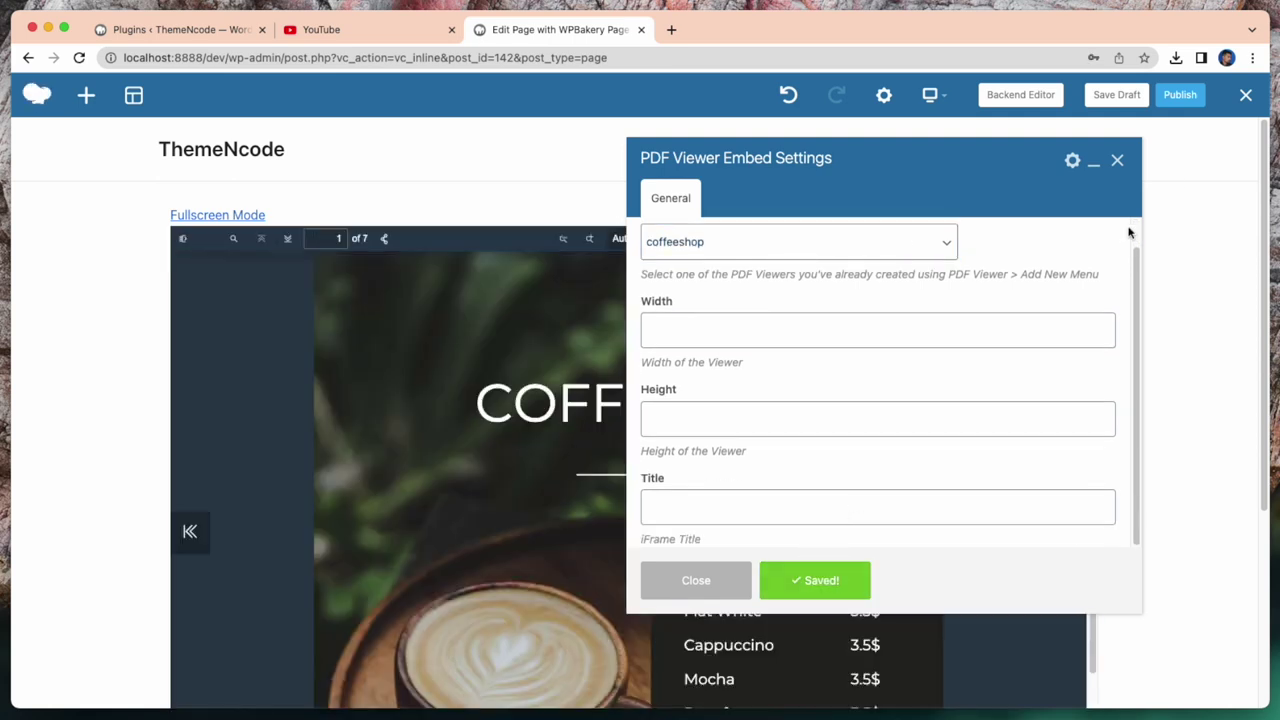
click(1119, 161)
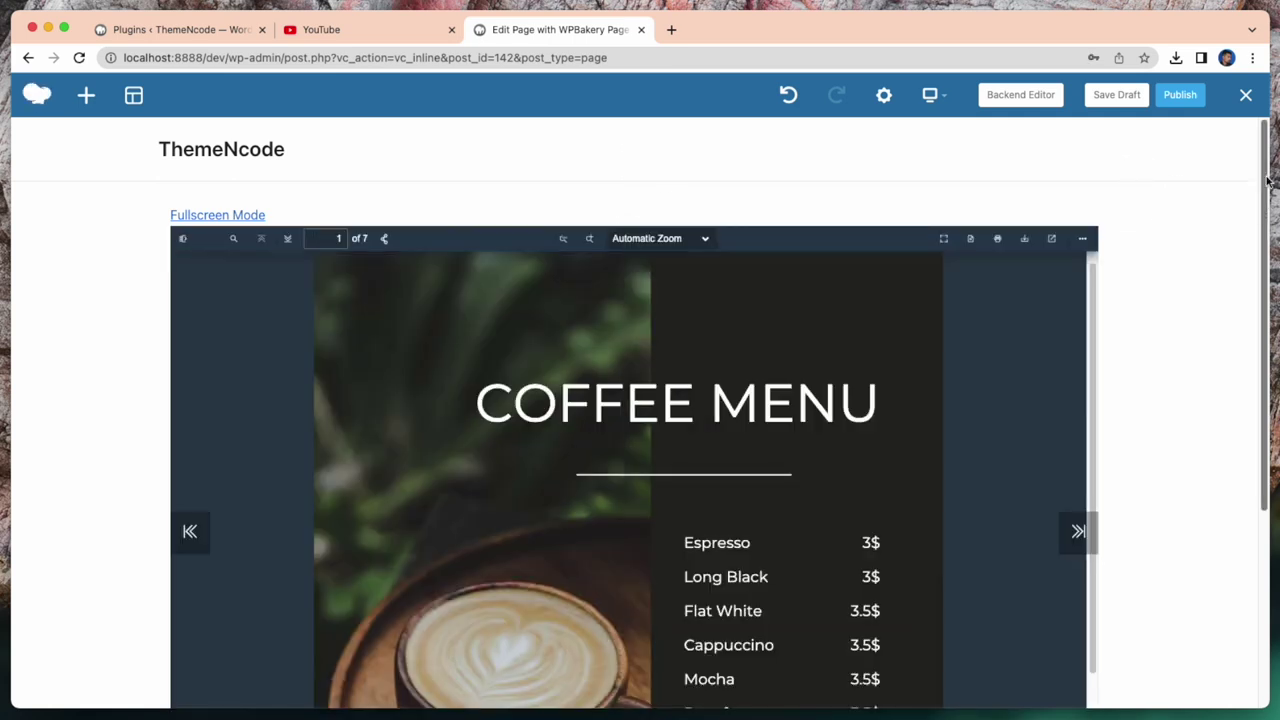
mouse_move(1267, 180)
mouse_down()
mouse_move(1260, 280)
mouse_move(1249, 249)
mouse_up()
click(1080, 428)
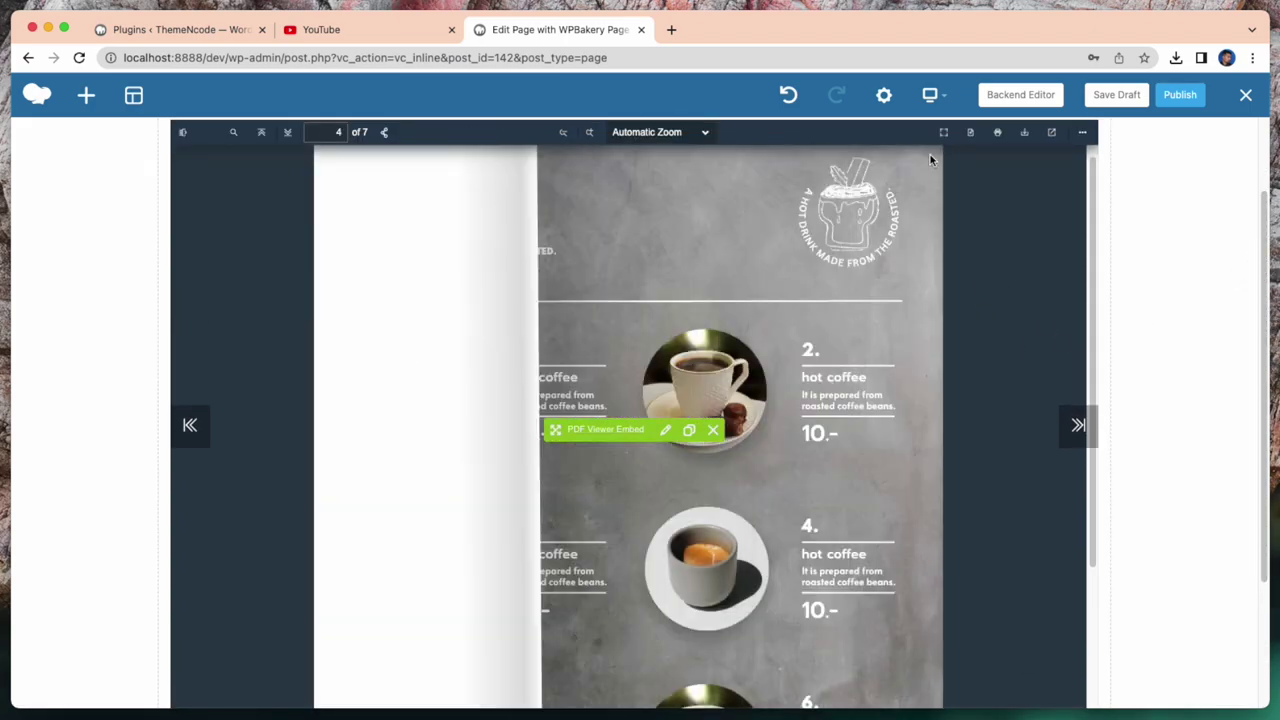
click(638, 610)
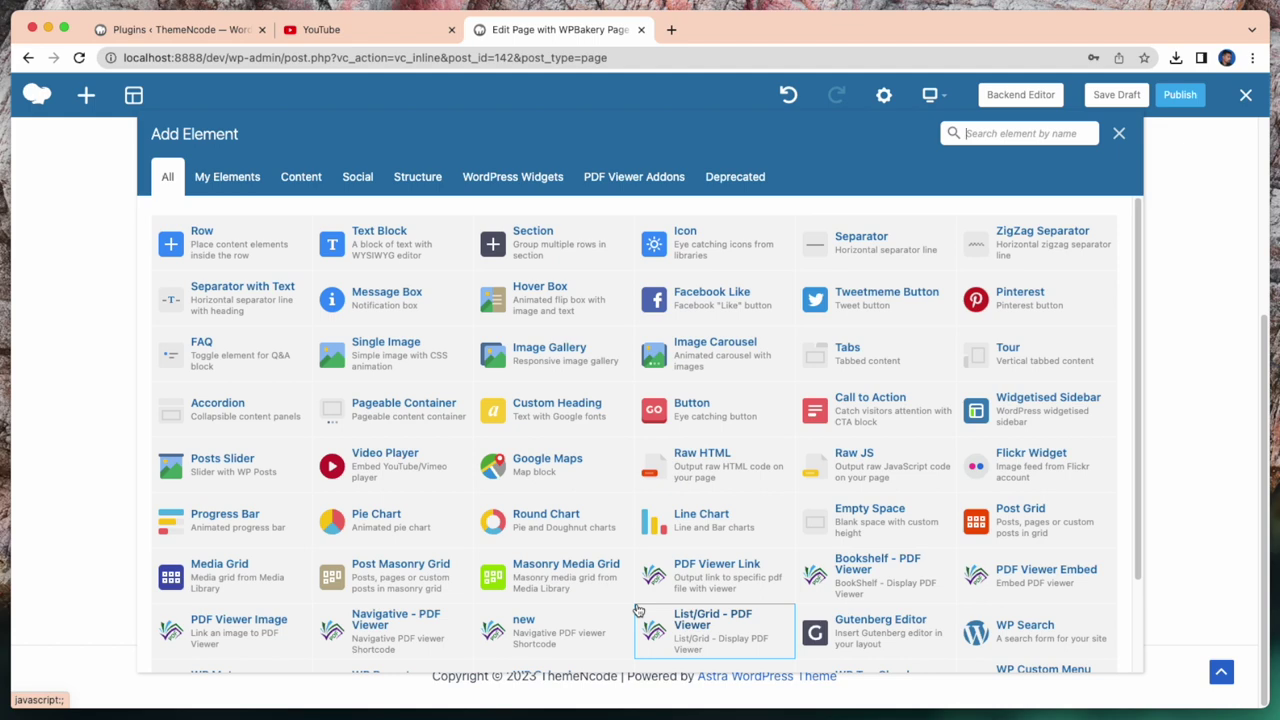
Add a PDF Viewer Link for coffeeshop labelled 'COFFEE PDF' that opens in a new tab
text(p)
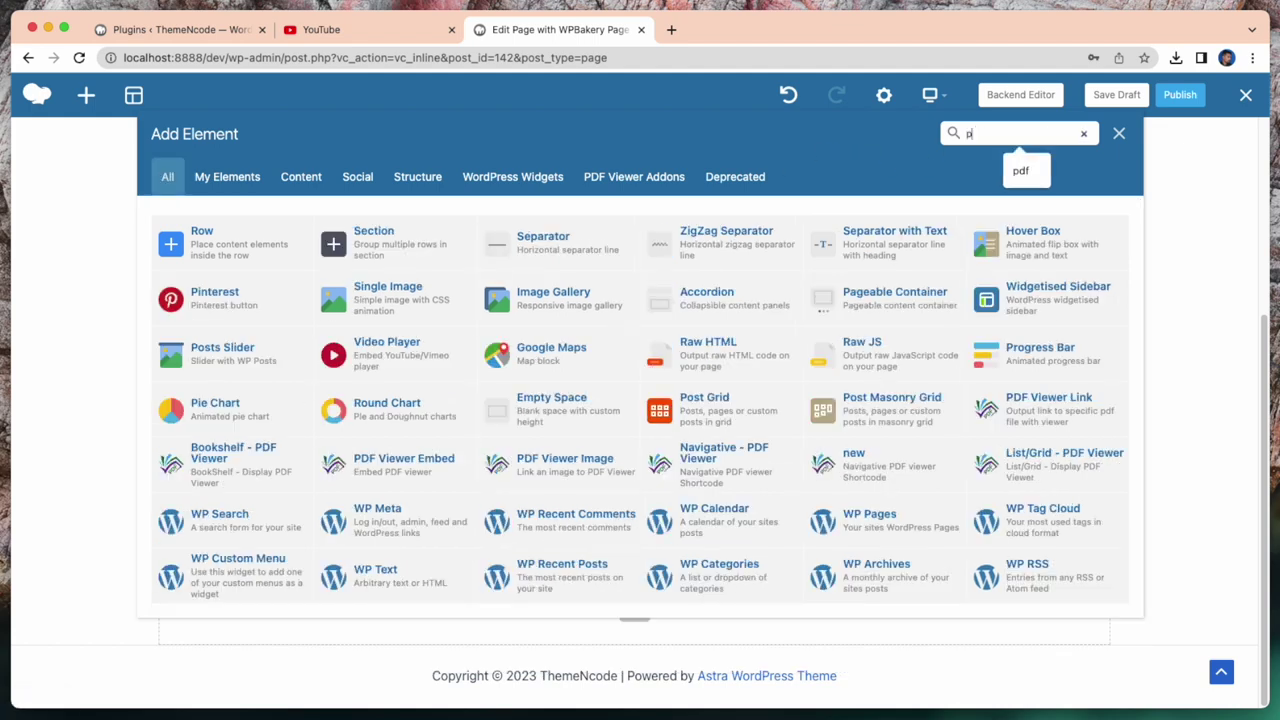
text(df)
click(214, 232)
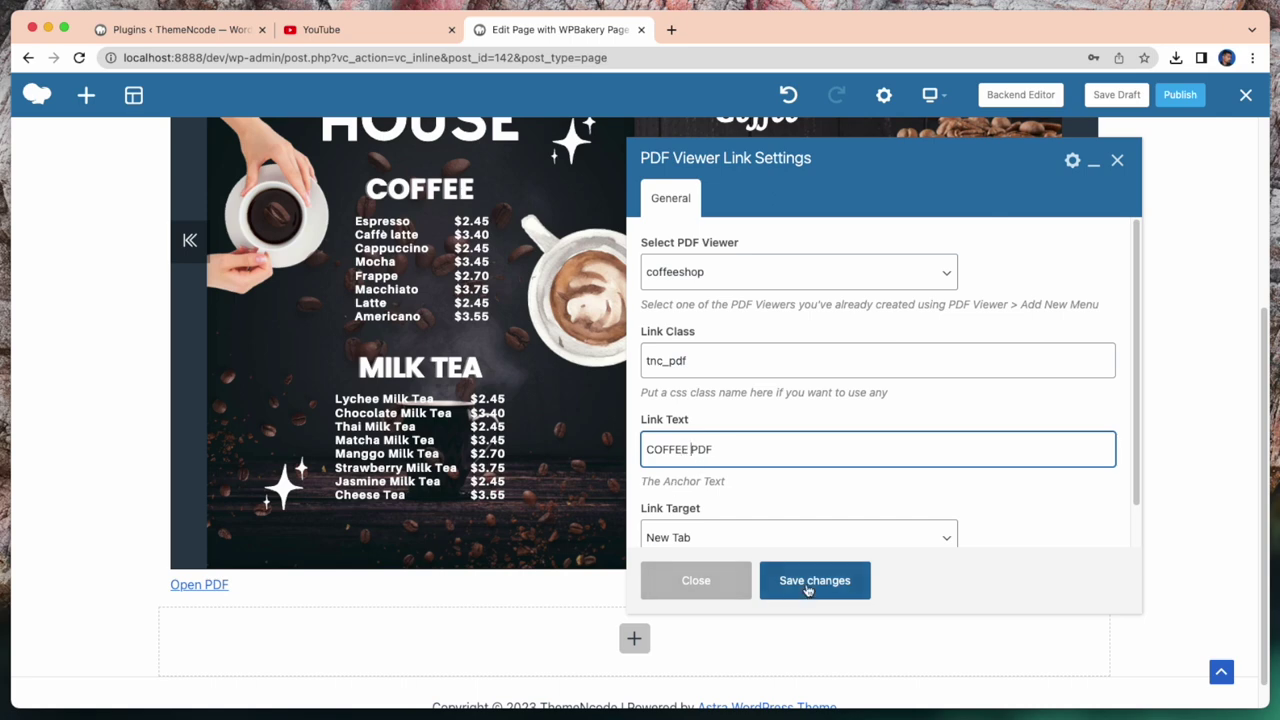
scroll(818, 527, down, 1)
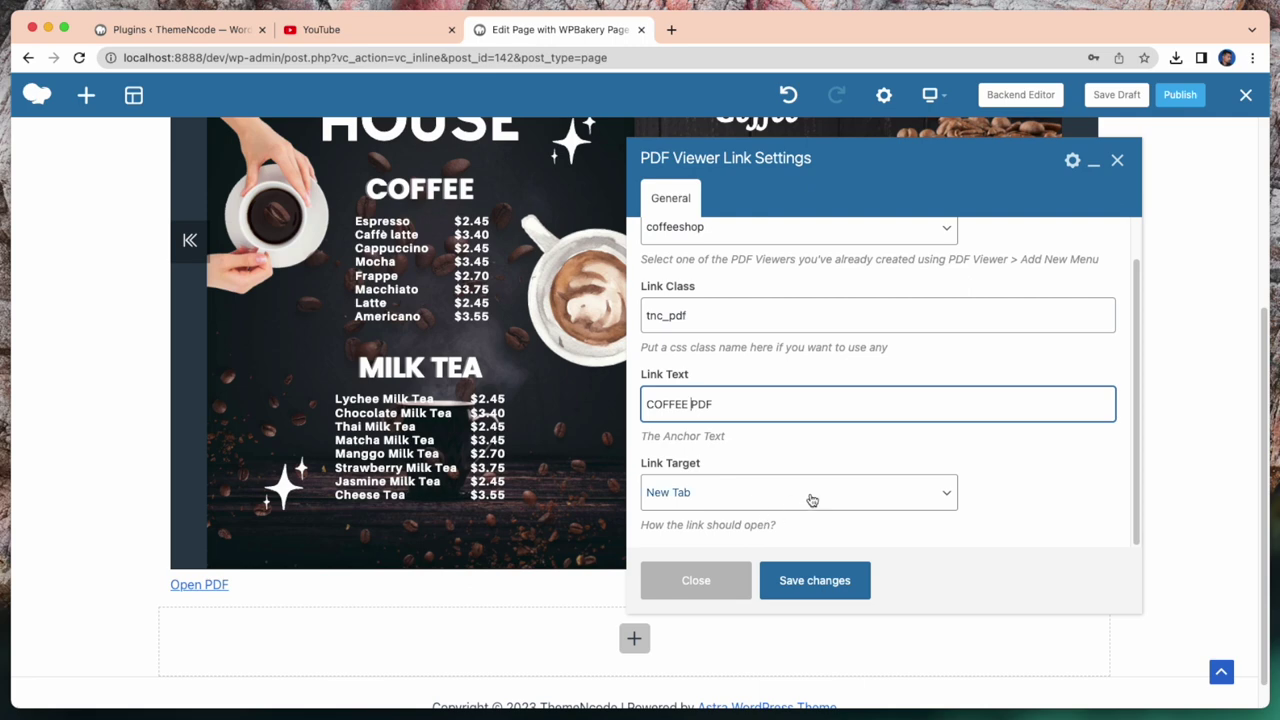
click(811, 500)
click(815, 583)
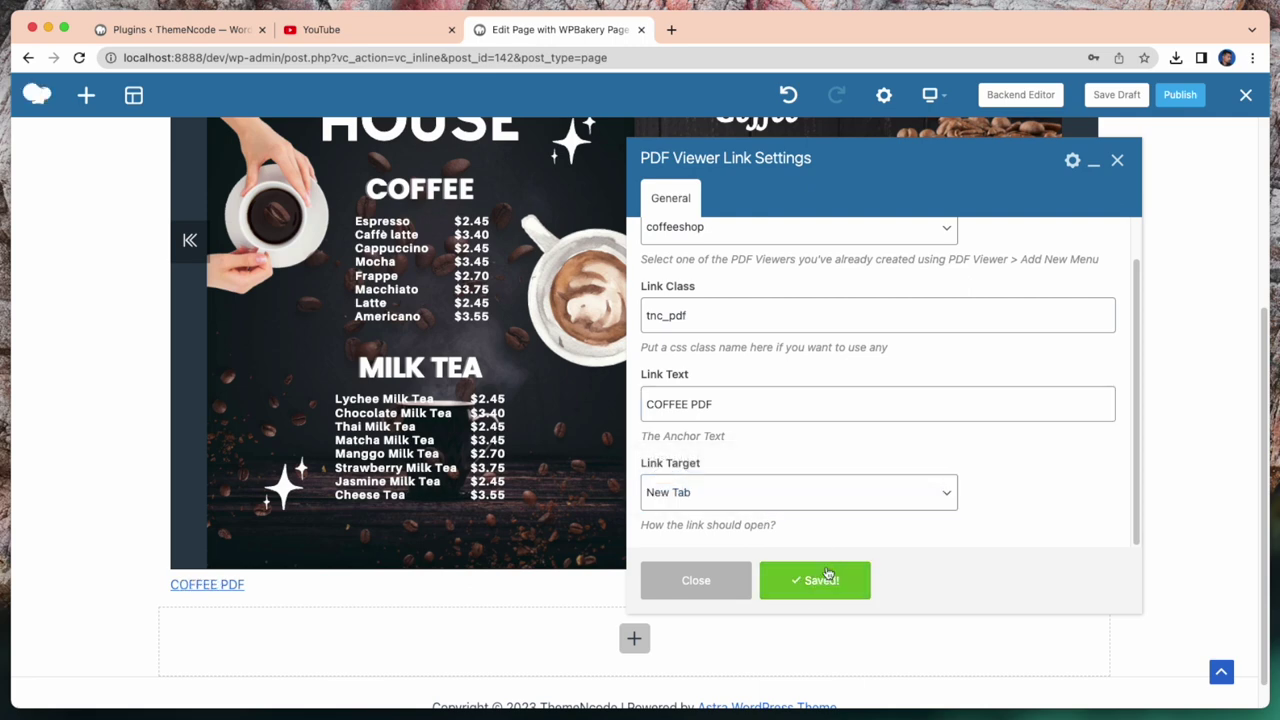
click(1118, 162)
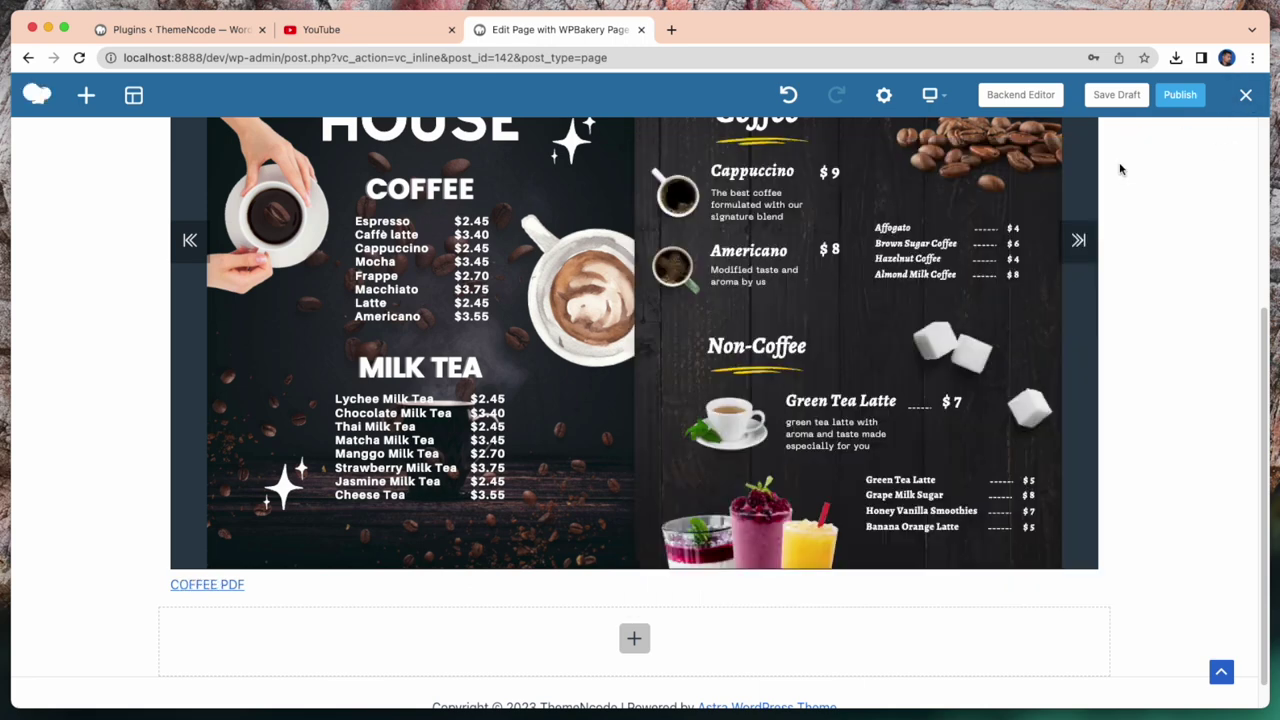
Test the COFFEE PDF link, close the extra tab, and flip the flipbook forward
scroll(1063, 422, down, 1)
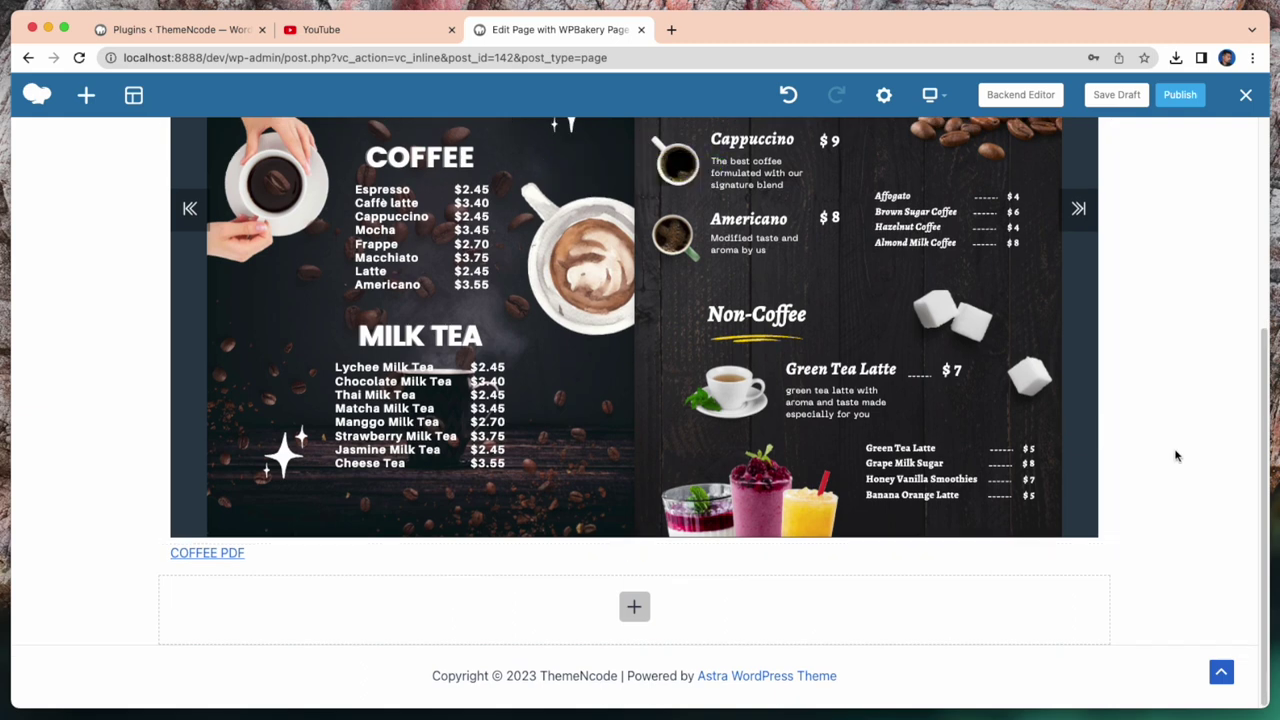
click(203, 554)
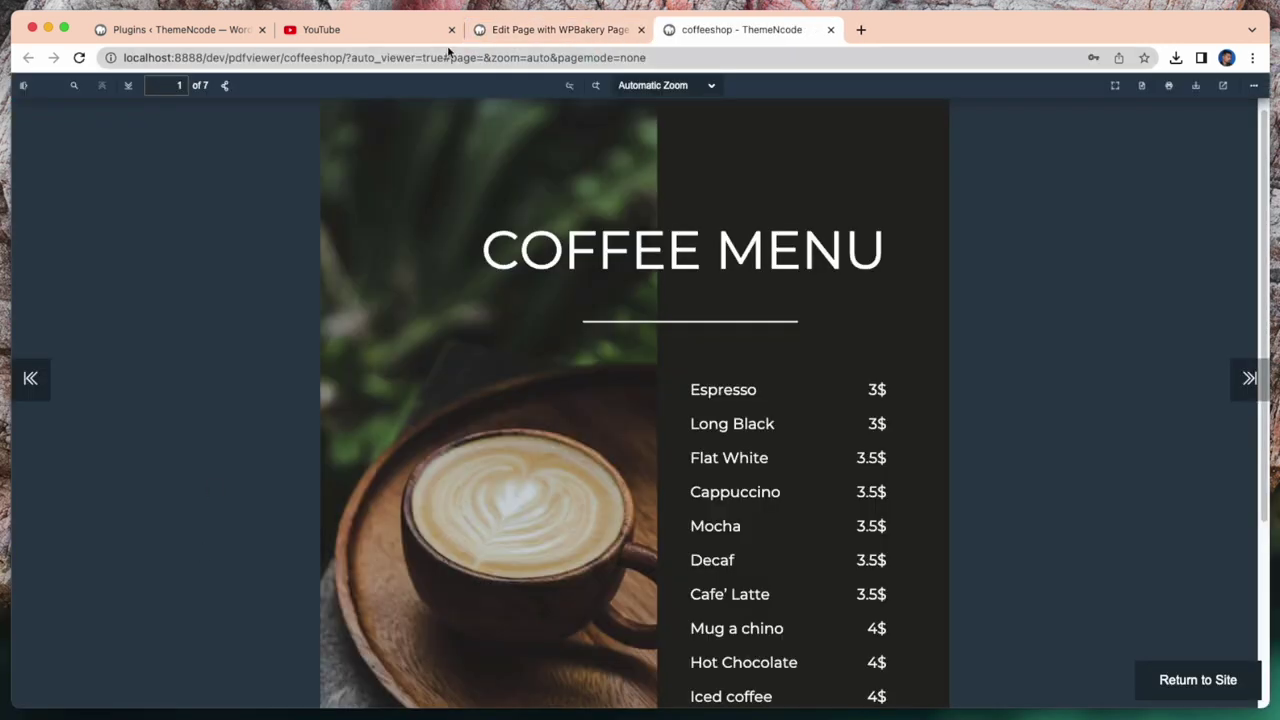
click(451, 29)
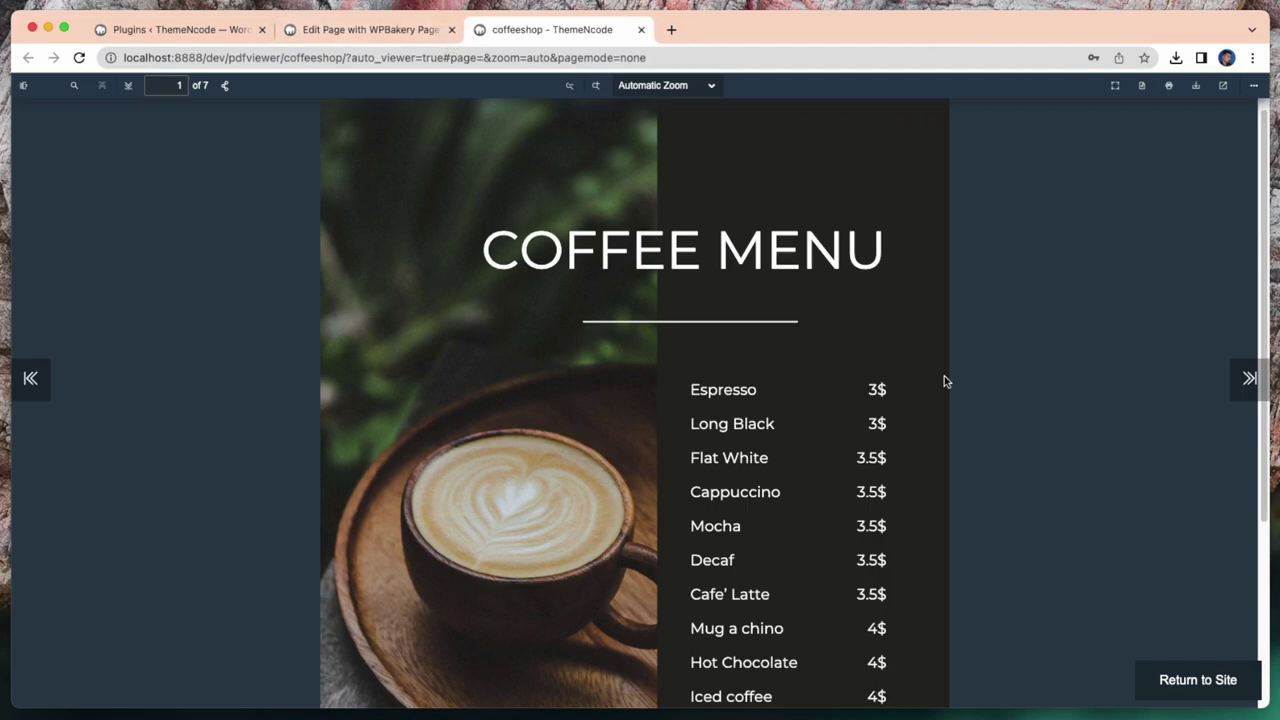
click(929, 113)
click(928, 115)
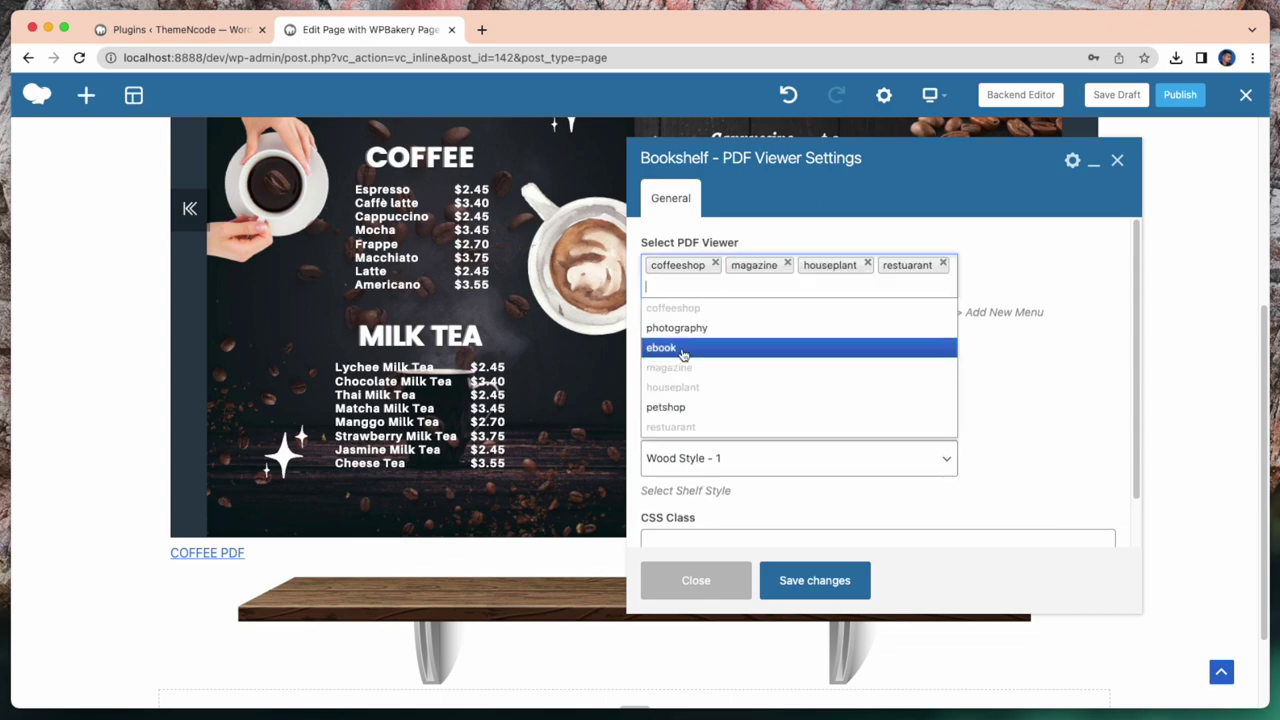
Add the ebook PDF to the Wood Style - 1 bookshelf and close its settings
click(673, 401)
scroll(760, 460, down, 2)
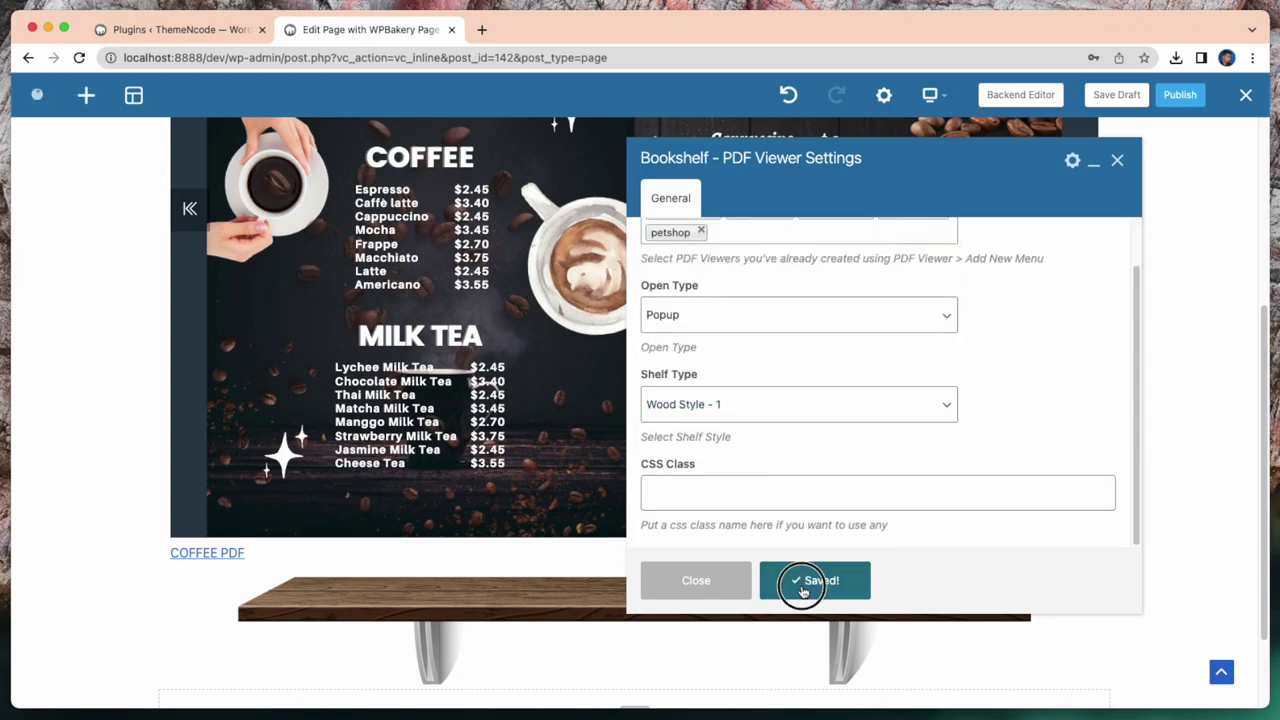
scroll(950, 330, up, 1)
click(1117, 160)
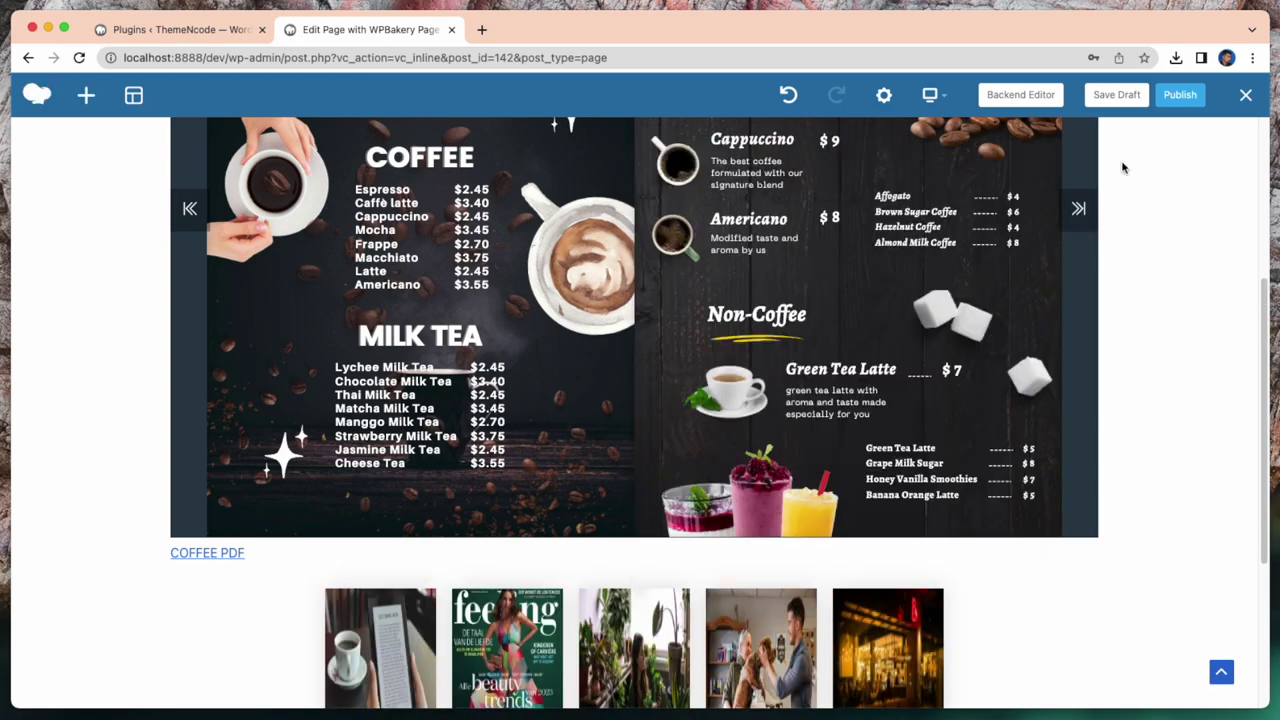